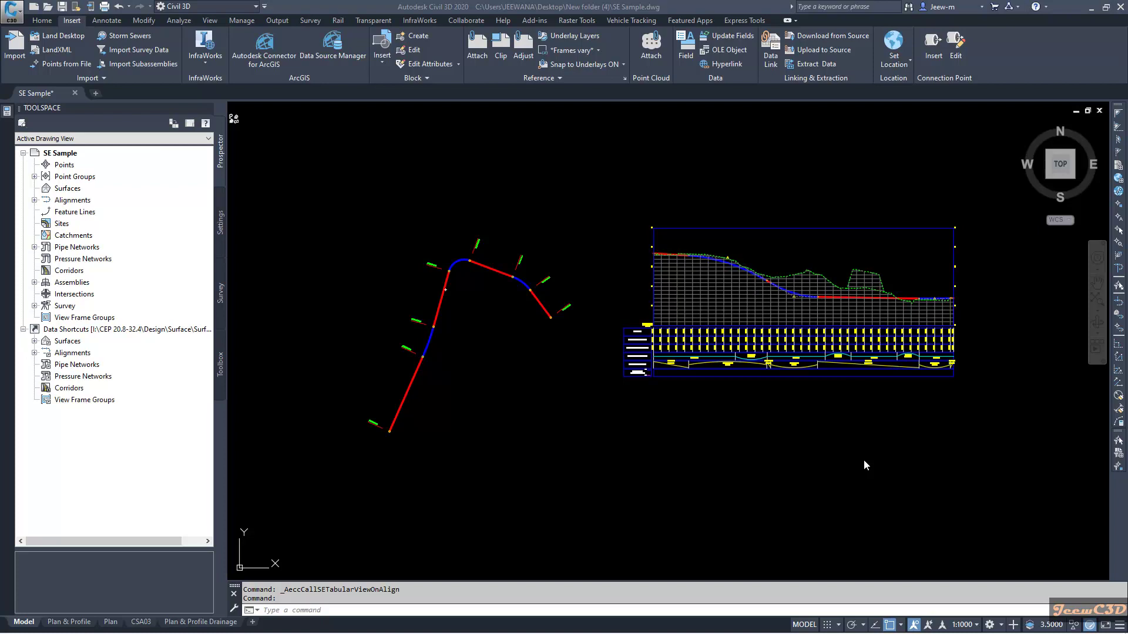
- Select alignment CR-DCL-MR-30-1-PS-M-UP and open its superelevation tabular editor showing Curve.1–Curve.3
{"action": "left_click", "coordinate": [865, 464]}
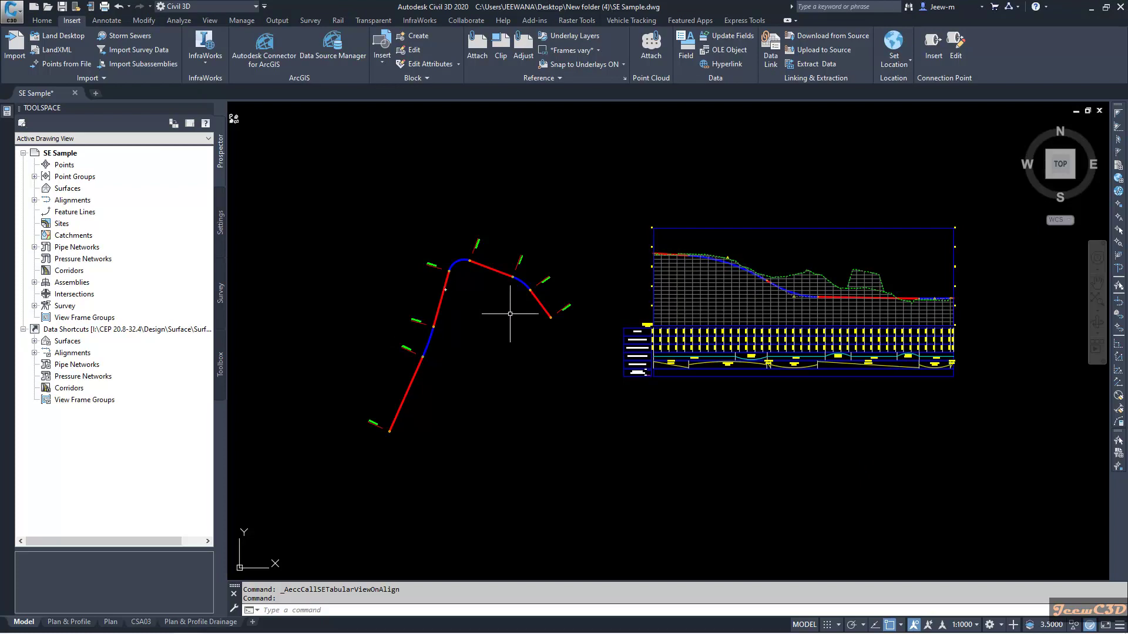
{"action": "scroll", "coordinate": [726, 287], "scroll_direction": "up", "scroll_amount": 2}
{"action": "scroll", "coordinate": [865, 302], "scroll_direction": "up", "scroll_amount": 2}
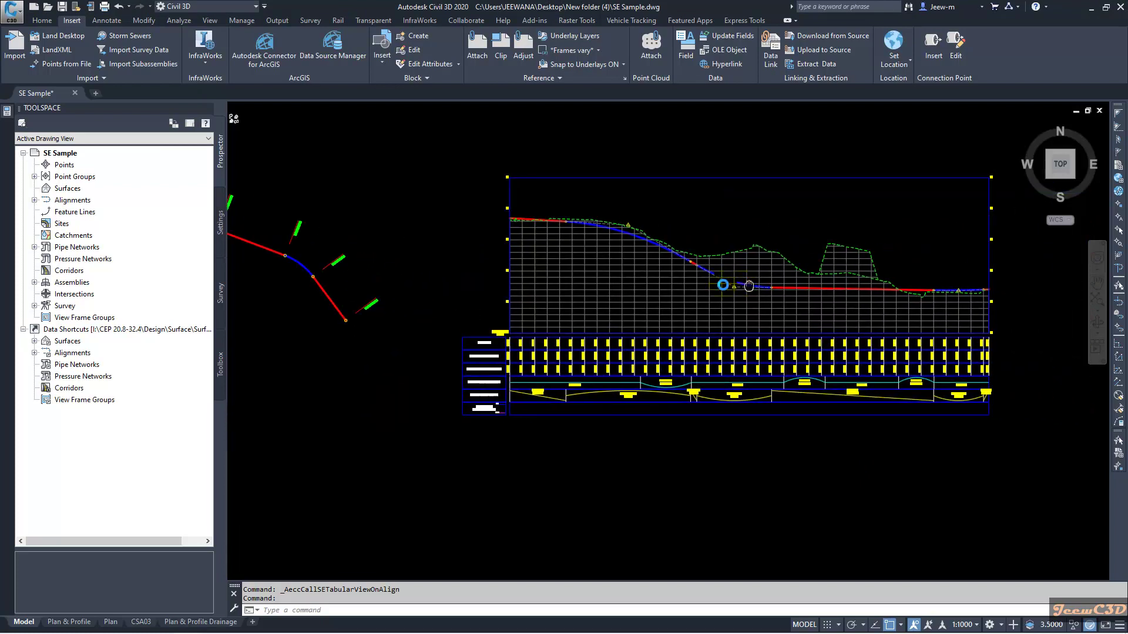
{"action": "scroll", "coordinate": [450, 417], "scroll_direction": "up", "scroll_amount": 3}
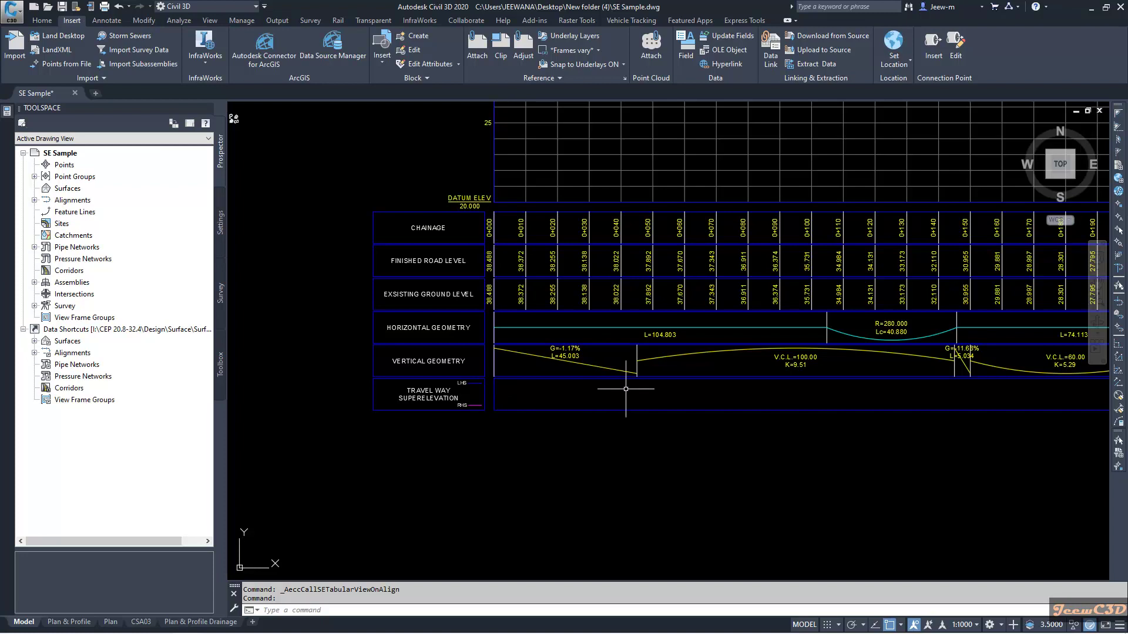
{"action": "scroll", "coordinate": [614, 390], "scroll_direction": "down", "scroll_amount": 3}
{"action": "middle_click_drag", "start_coordinate": [491, 383], "coordinate": [619, 381]}
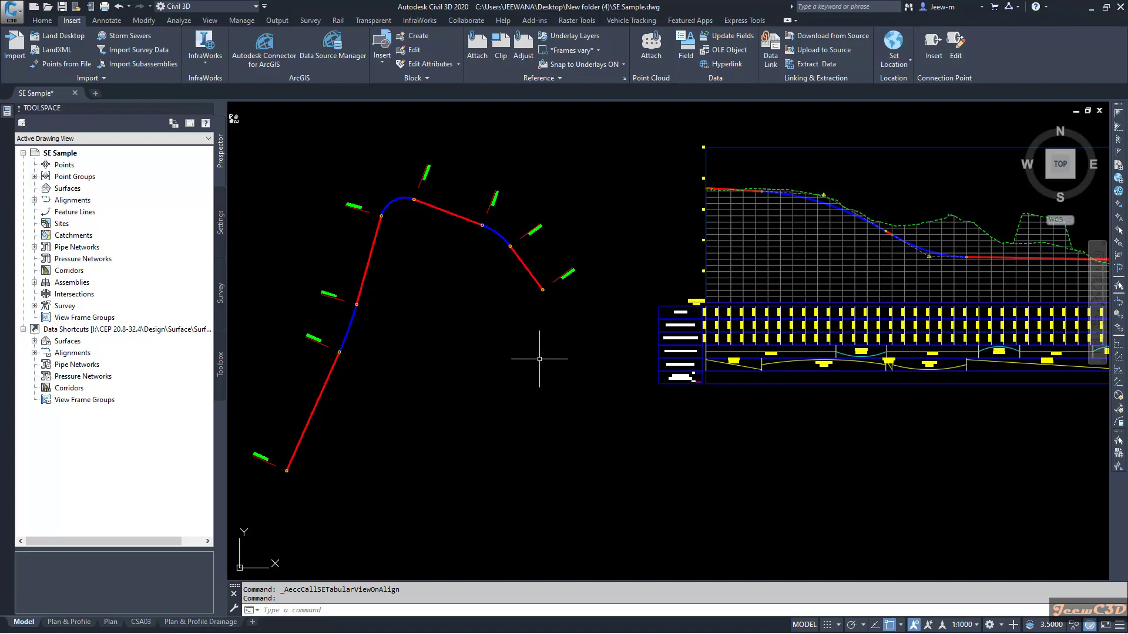
{"action": "mouse_move", "coordinate": [539, 359]}
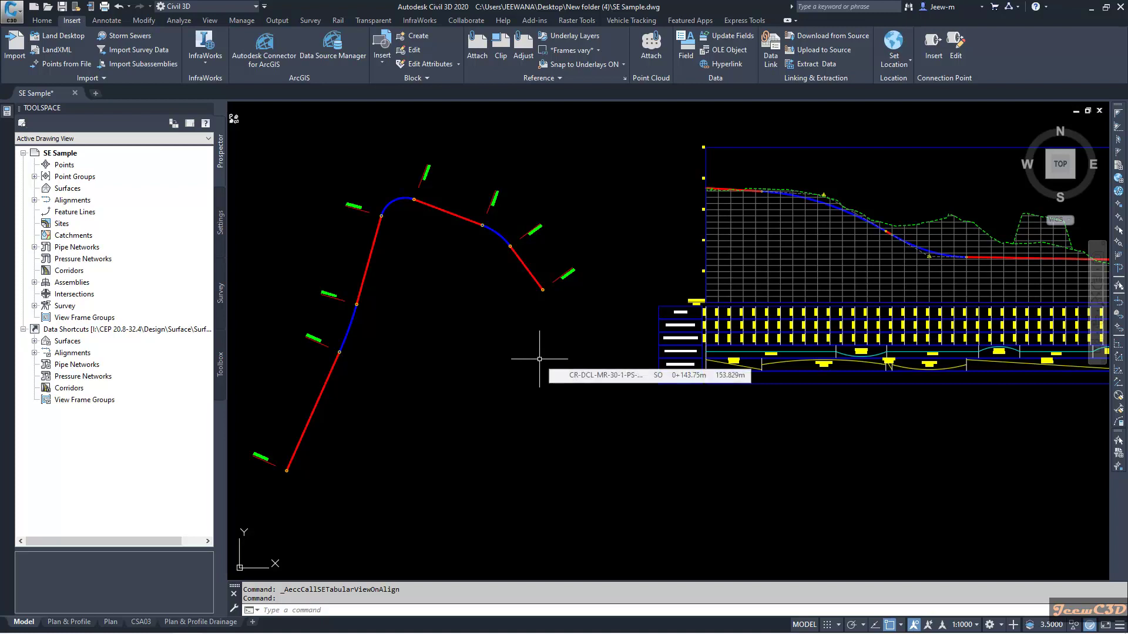
{"action": "left_click", "coordinate": [376, 240]}
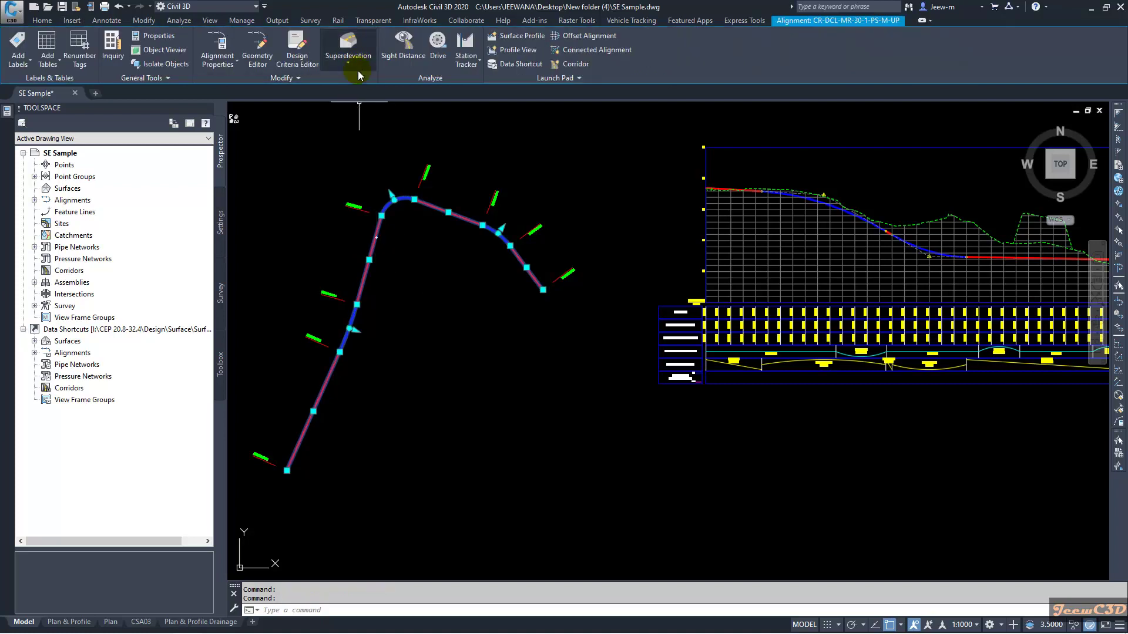
{"action": "left_click", "coordinate": [356, 69]}
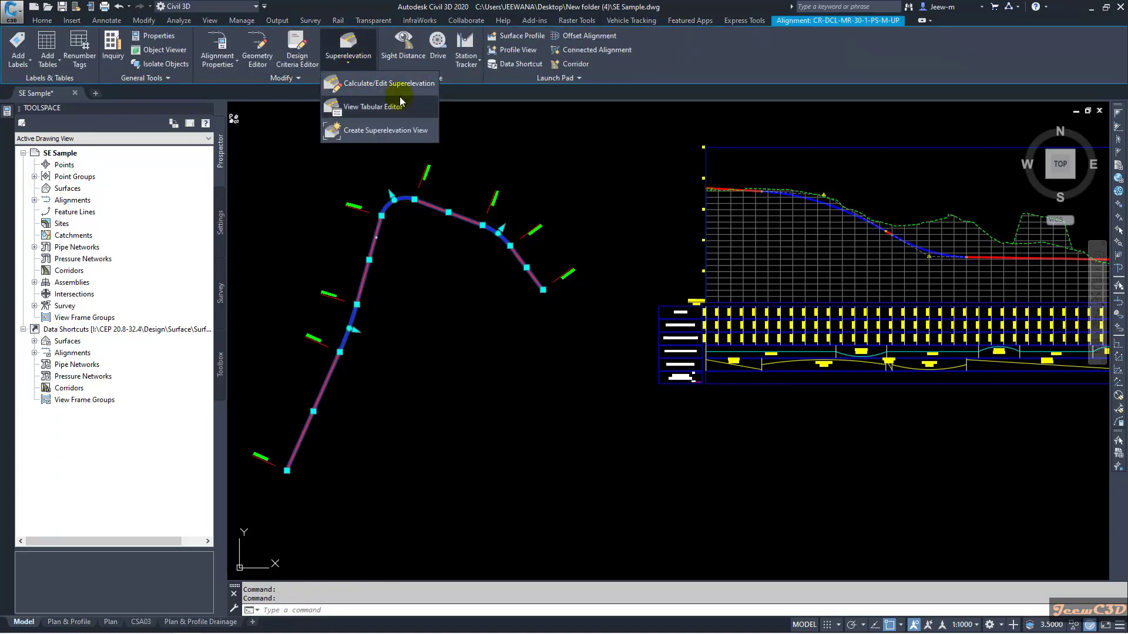
{"action": "left_click", "coordinate": [372, 108]}
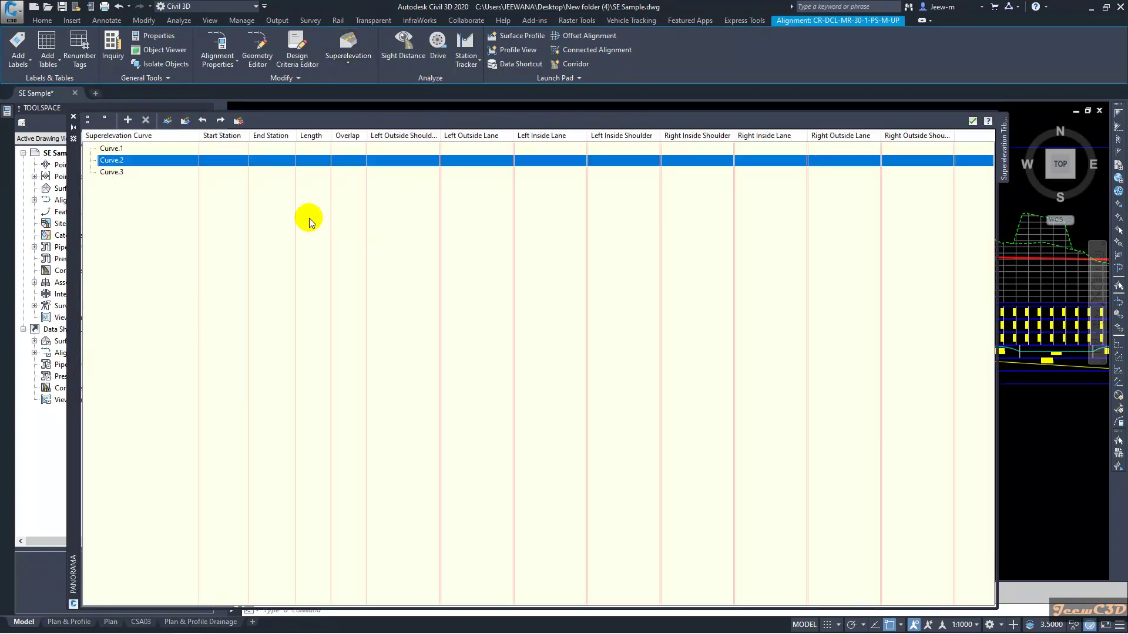
- Start a superelevation import and open SE Sample.csv in Excel from the file chooser
{"action": "left_click", "coordinate": [168, 122]}
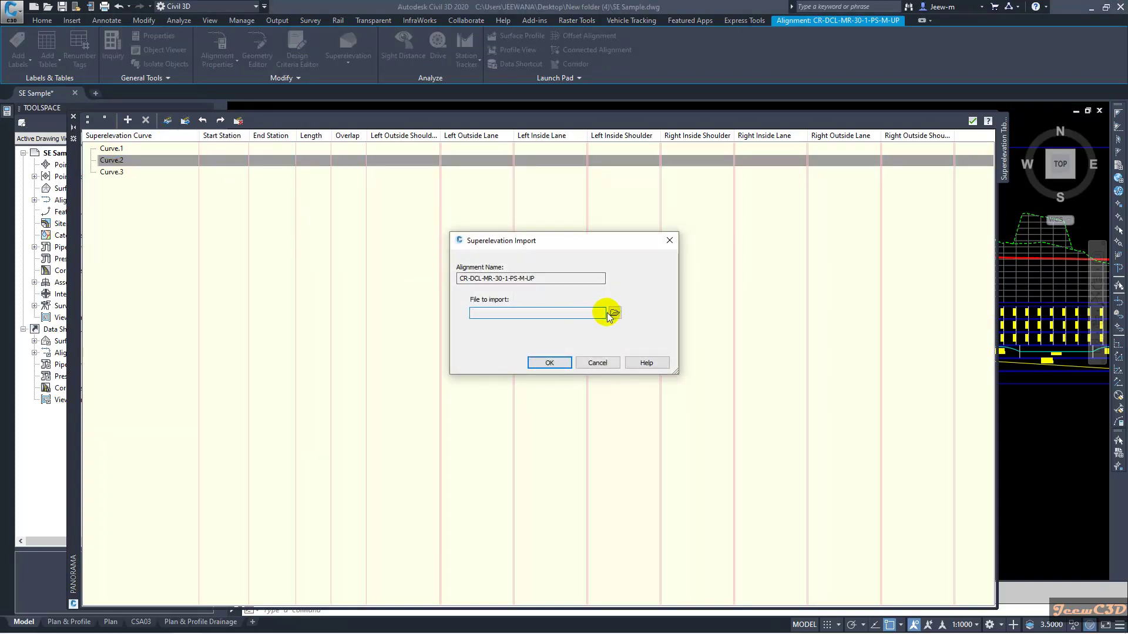
{"action": "left_click", "coordinate": [613, 313]}
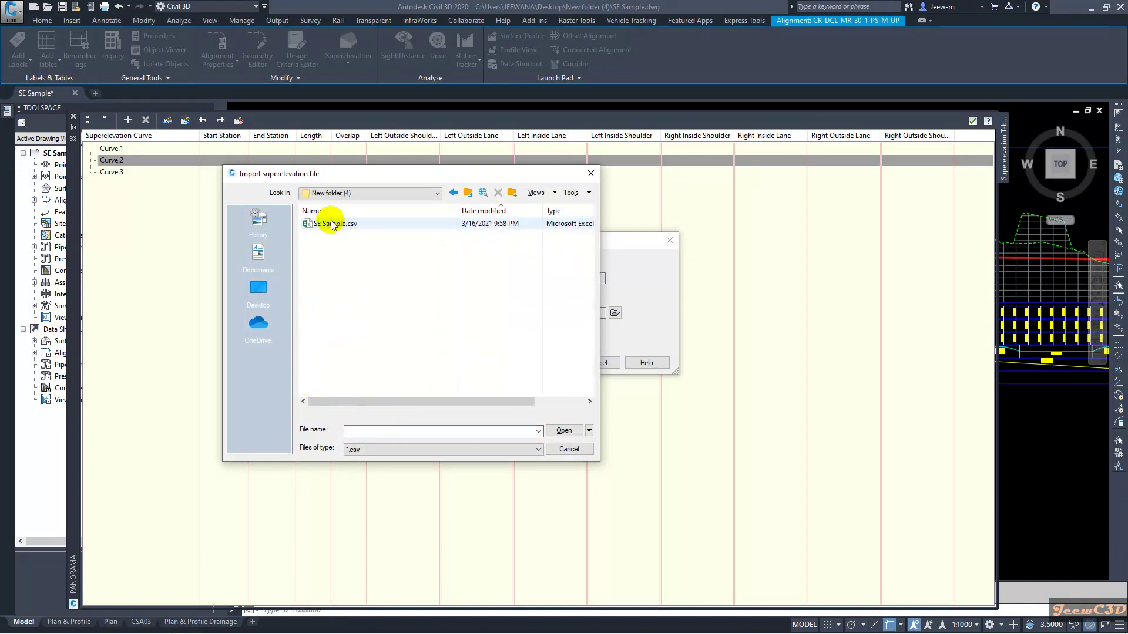
{"action": "left_click", "coordinate": [320, 224]}
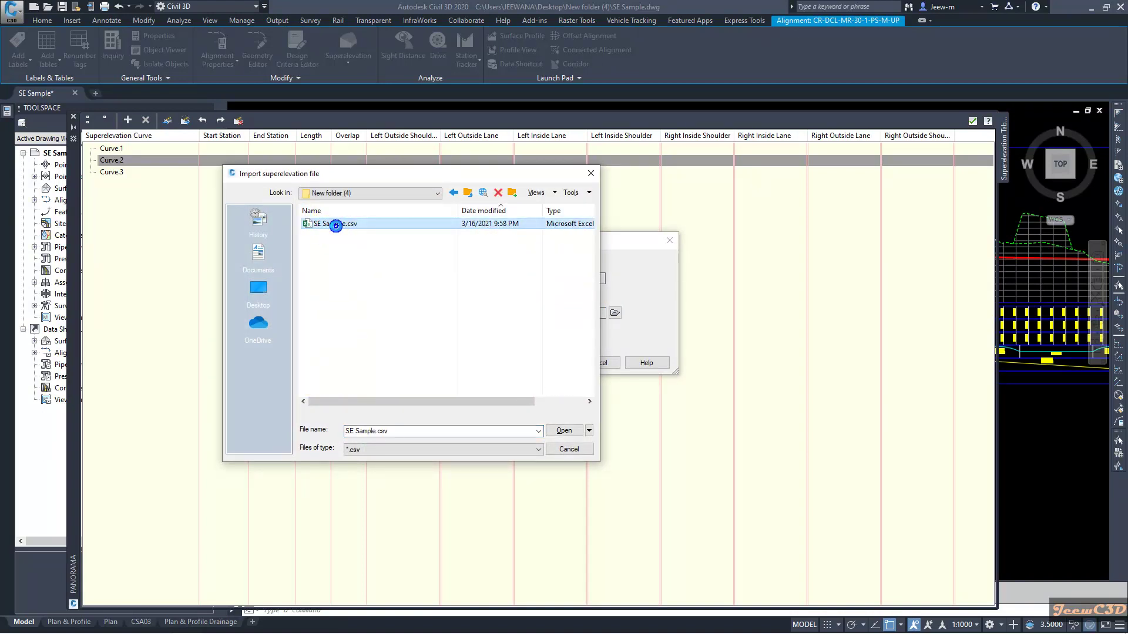
{"action": "right_click", "coordinate": [336, 228]}
{"action": "left_click", "coordinate": [365, 232]}
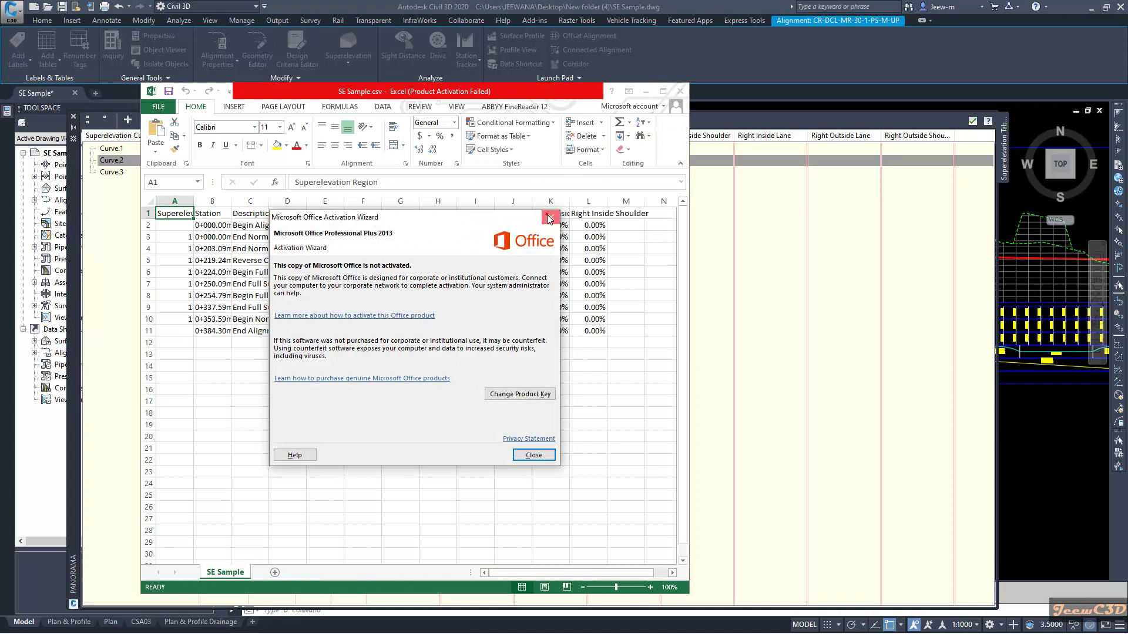
- Review SE Sample.csv in maximized Excel with columns F and J autofitted, then close without saving
{"action": "left_click", "coordinate": [547, 214]}
{"action": "left_click", "coordinate": [662, 91]}
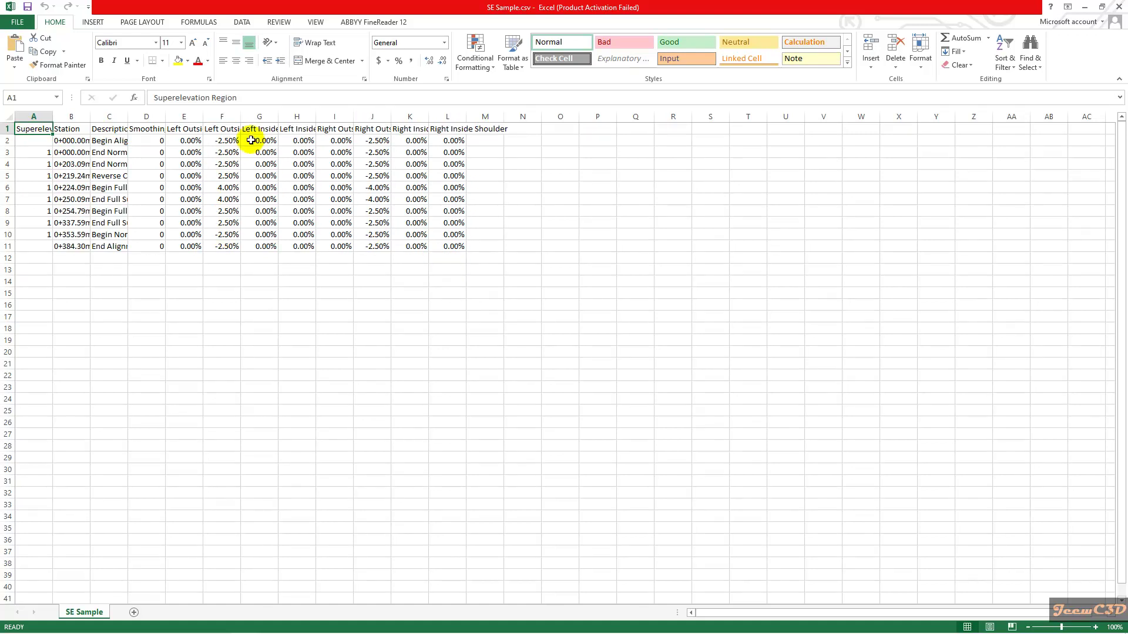
{"action": "double_click", "coordinate": [237, 117]}
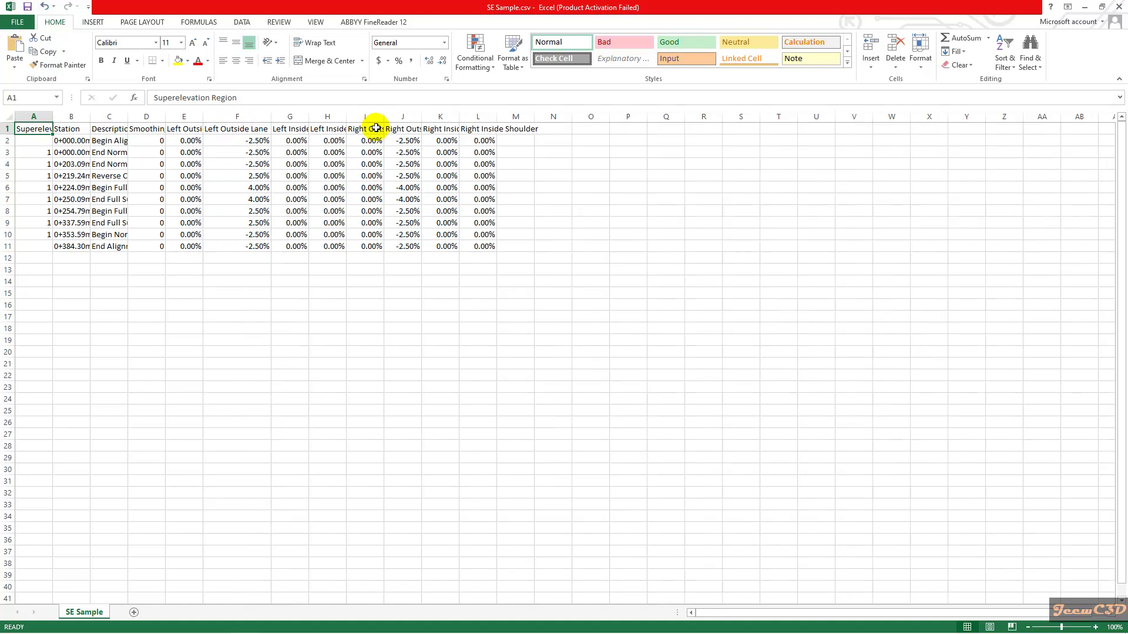
{"action": "double_click", "coordinate": [421, 116]}
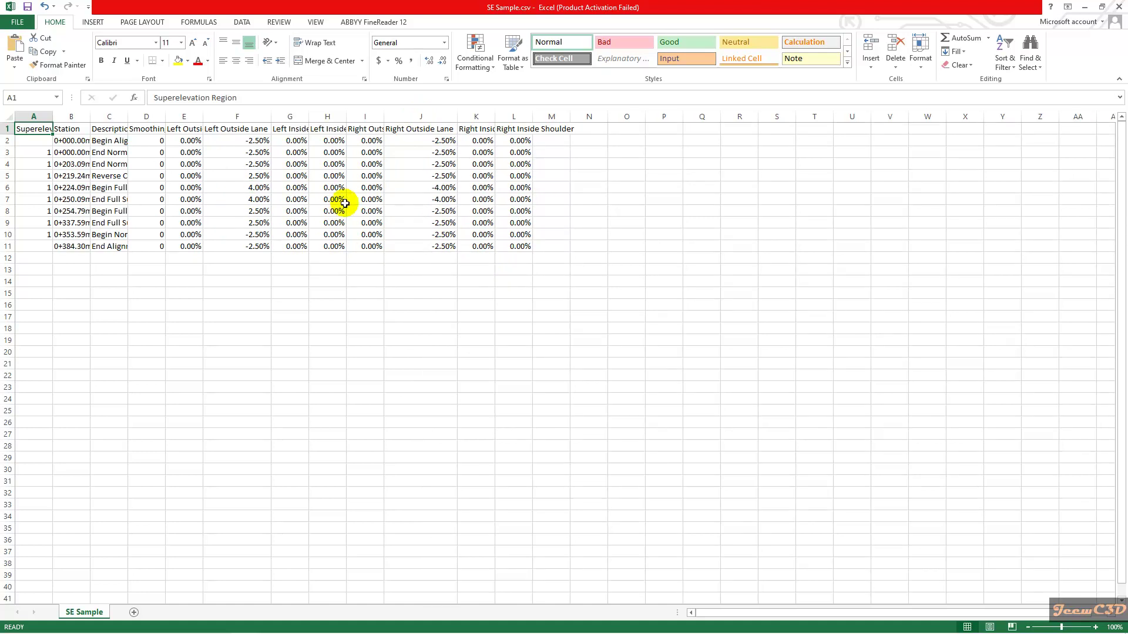
{"action": "left_click", "coordinate": [1116, 7]}
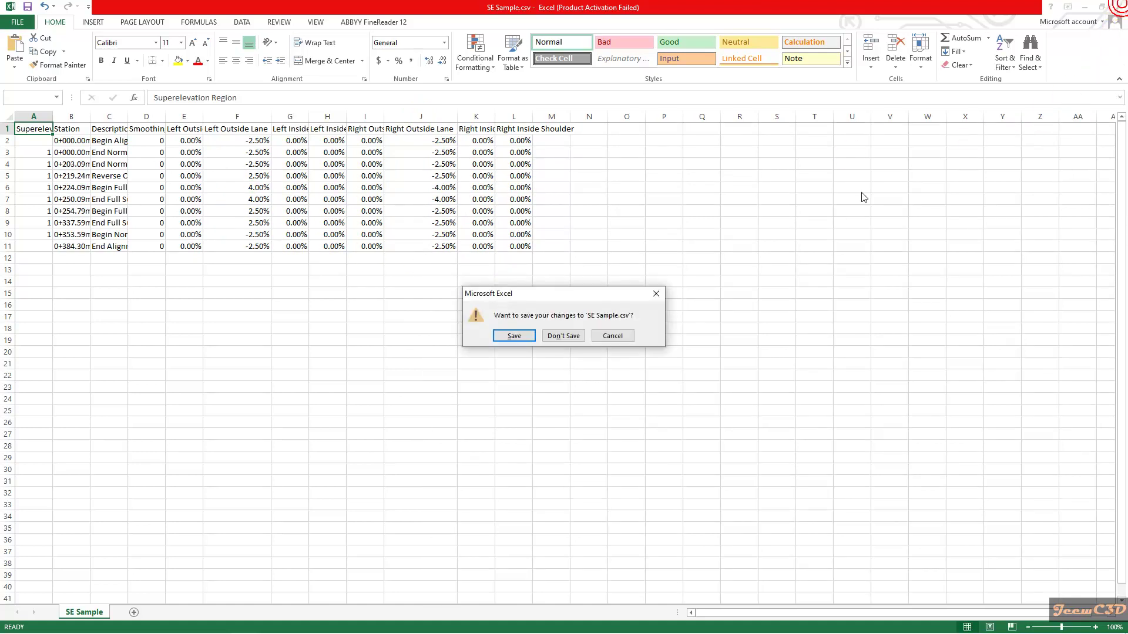
{"action": "left_click", "coordinate": [559, 341]}
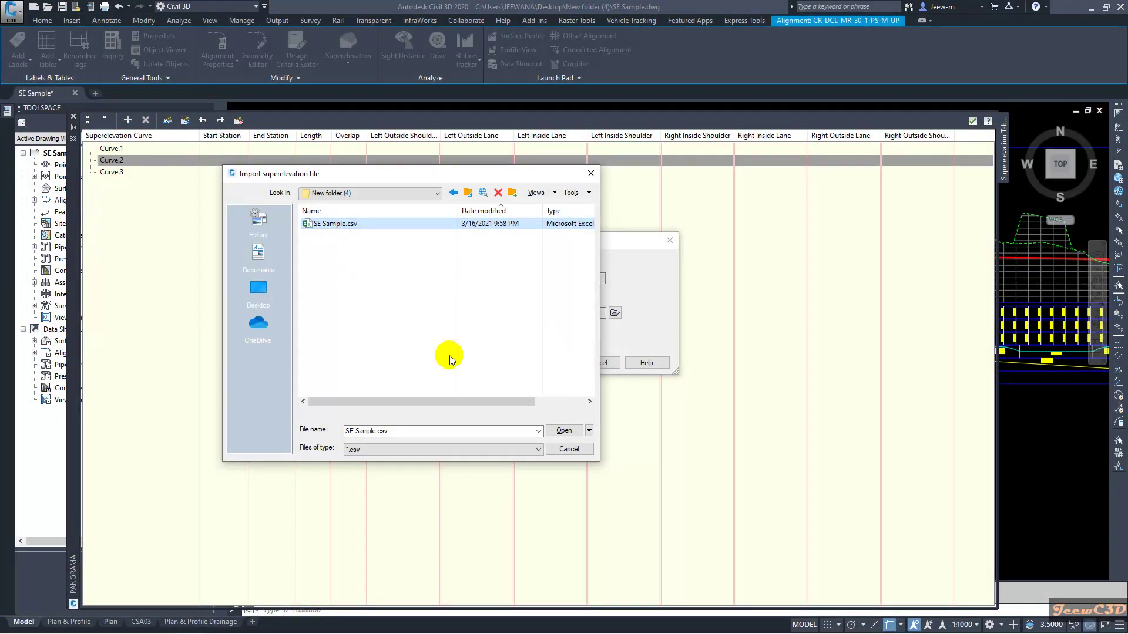
- Import SE Sample.csv accepting all data, close the tabular editor, and zoom into the profile
{"action": "left_click", "coordinate": [562, 430]}
{"action": "left_click", "coordinate": [548, 365]}
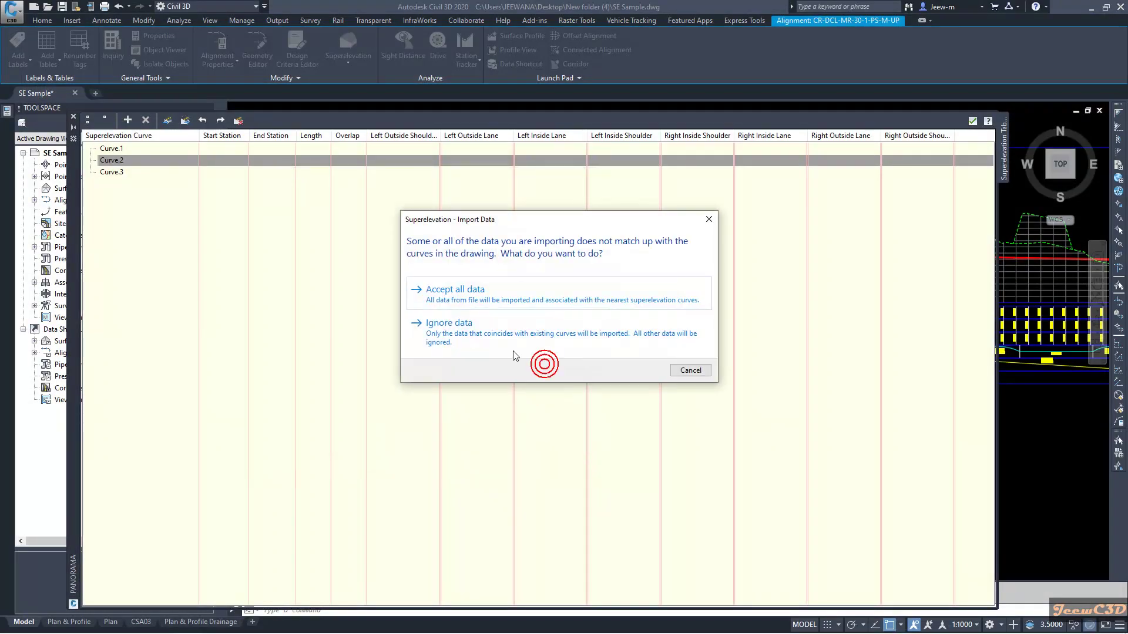
{"action": "left_click", "coordinate": [442, 292]}
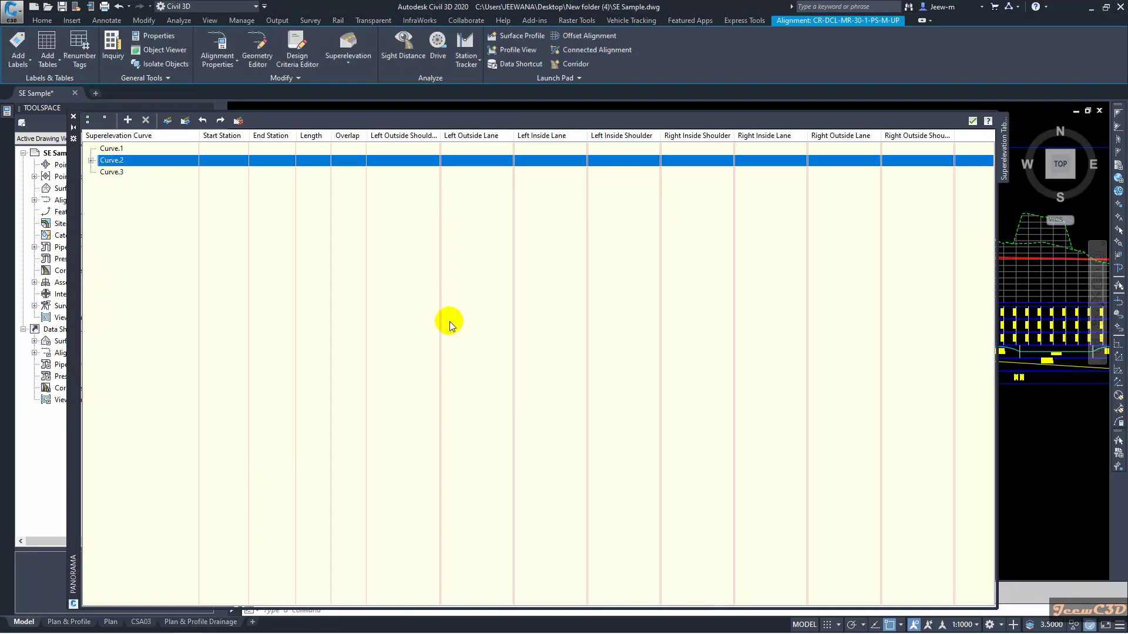
{"action": "left_click", "coordinate": [972, 121]}
{"action": "scroll", "coordinate": [583, 415], "scroll_direction": "up", "scroll_amount": 5}
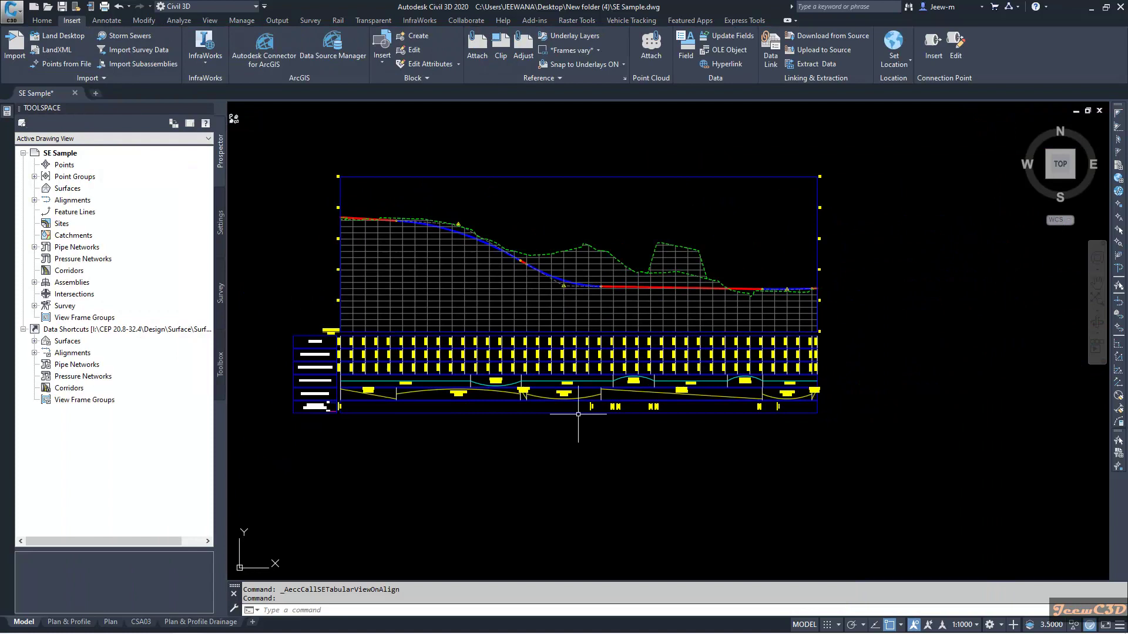
{"action": "scroll", "coordinate": [595, 416], "scroll_direction": "up", "scroll_amount": 4}
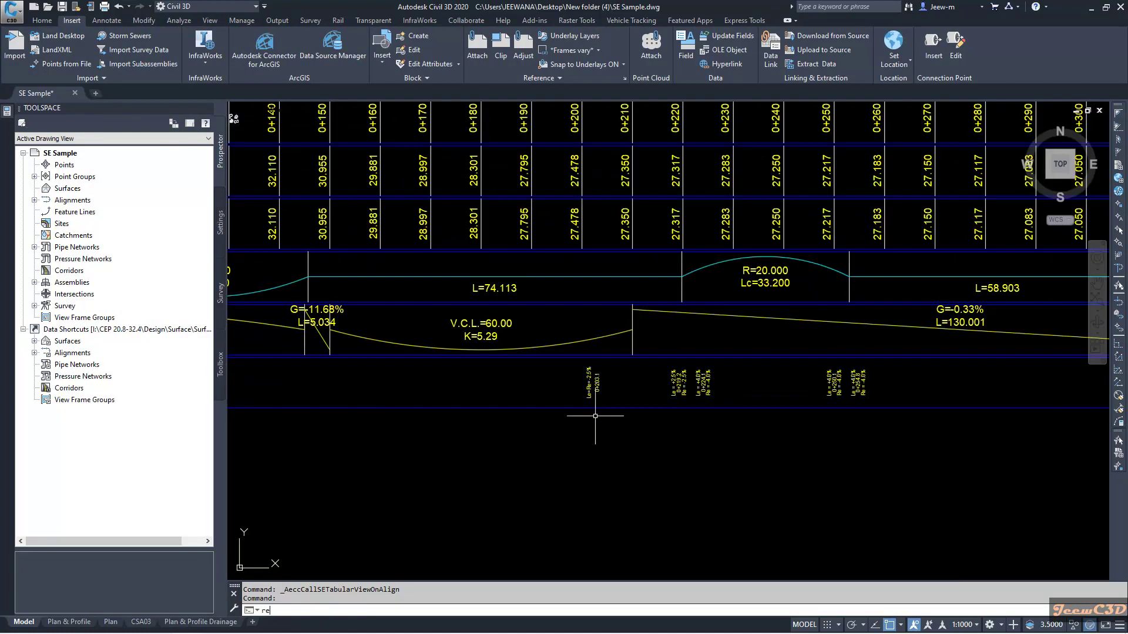
{"action": "key", "text": "Return"}
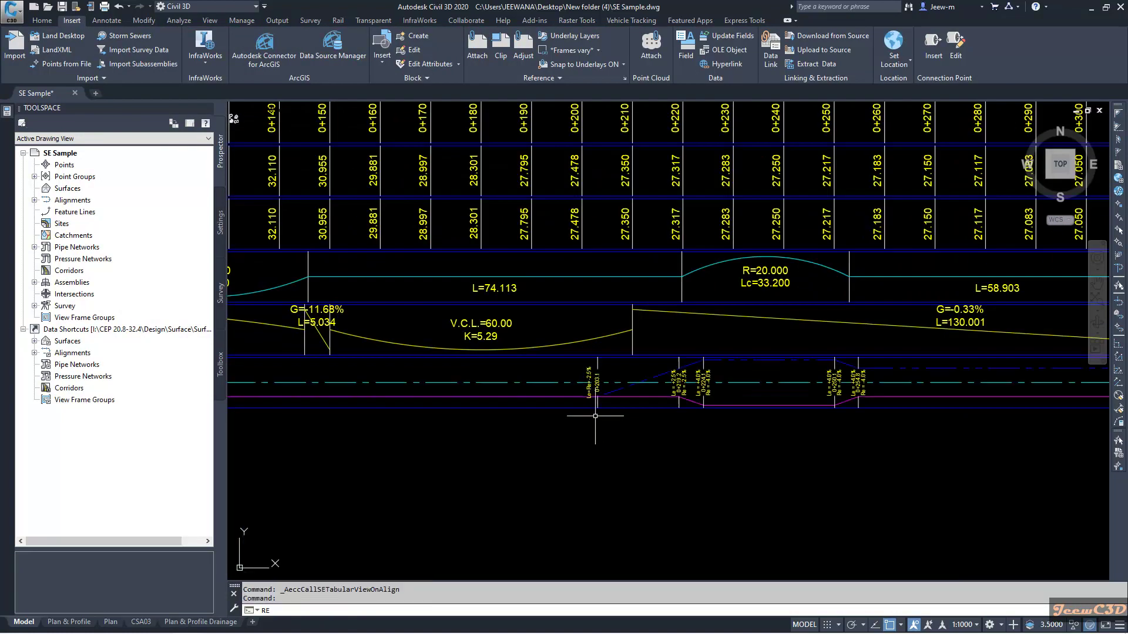
{"action": "mouse_move", "coordinate": [639, 380]}
{"action": "middle_mouse_down"}
{"action": "mouse_move", "coordinate": [680, 372]}
{"action": "mouse_move", "coordinate": [511, 410]}
{"action": "mouse_move", "coordinate": [646, 364]}
{"action": "middle_mouse_up"}
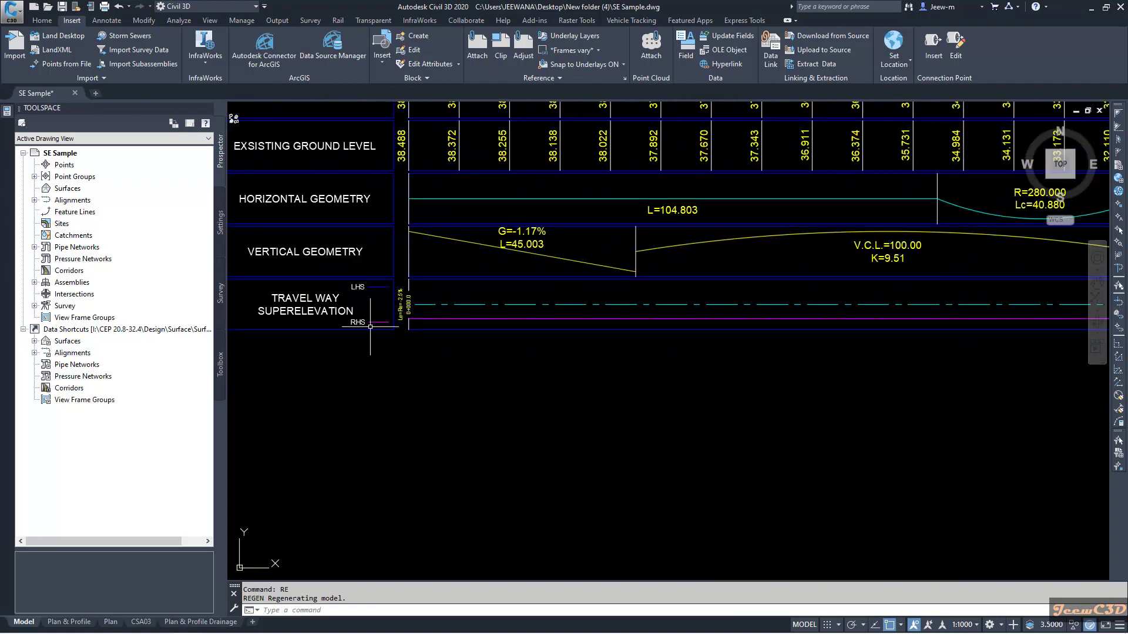
{"action": "scroll", "coordinate": [367, 317], "scroll_direction": "up", "scroll_amount": 2}
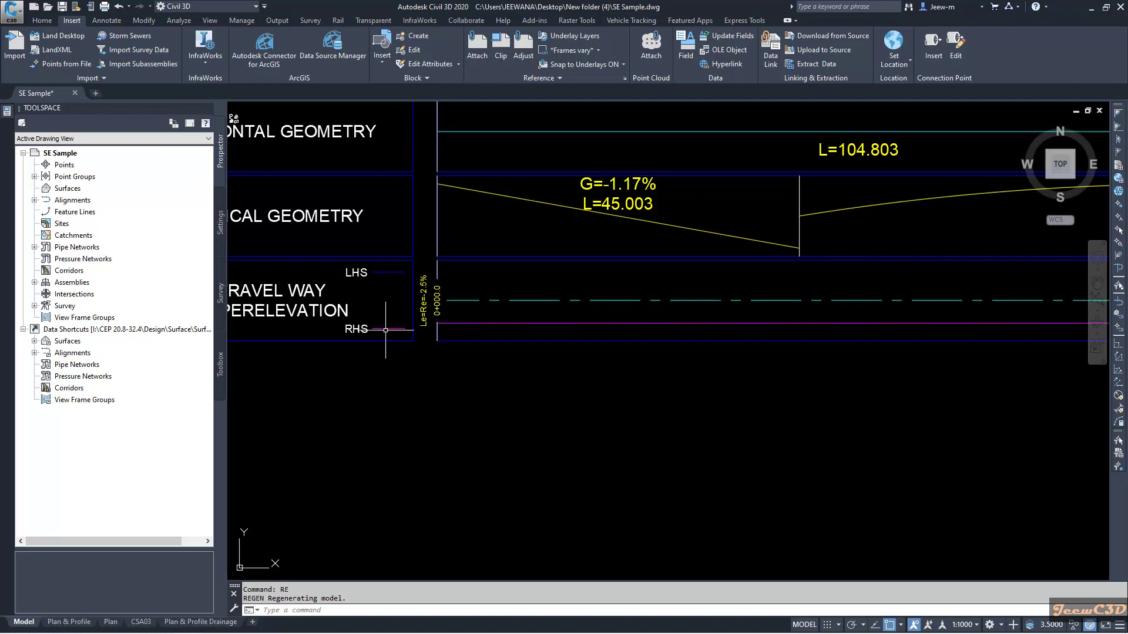
{"action": "scroll", "coordinate": [386, 330], "scroll_direction": "up", "scroll_amount": 4}
{"action": "scroll", "coordinate": [388, 333], "scroll_direction": "down", "scroll_amount": 6}
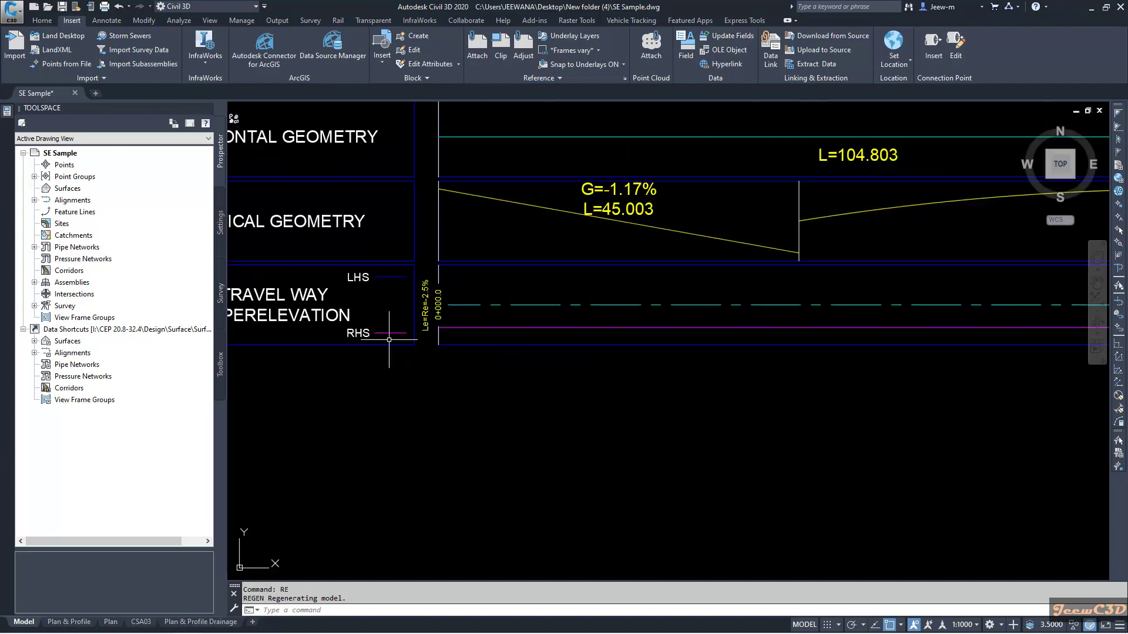
{"action": "scroll", "coordinate": [730, 416], "scroll_direction": "up", "scroll_amount": 2}
{"action": "scroll", "coordinate": [529, 360], "scroll_direction": "up", "scroll_amount": 8}
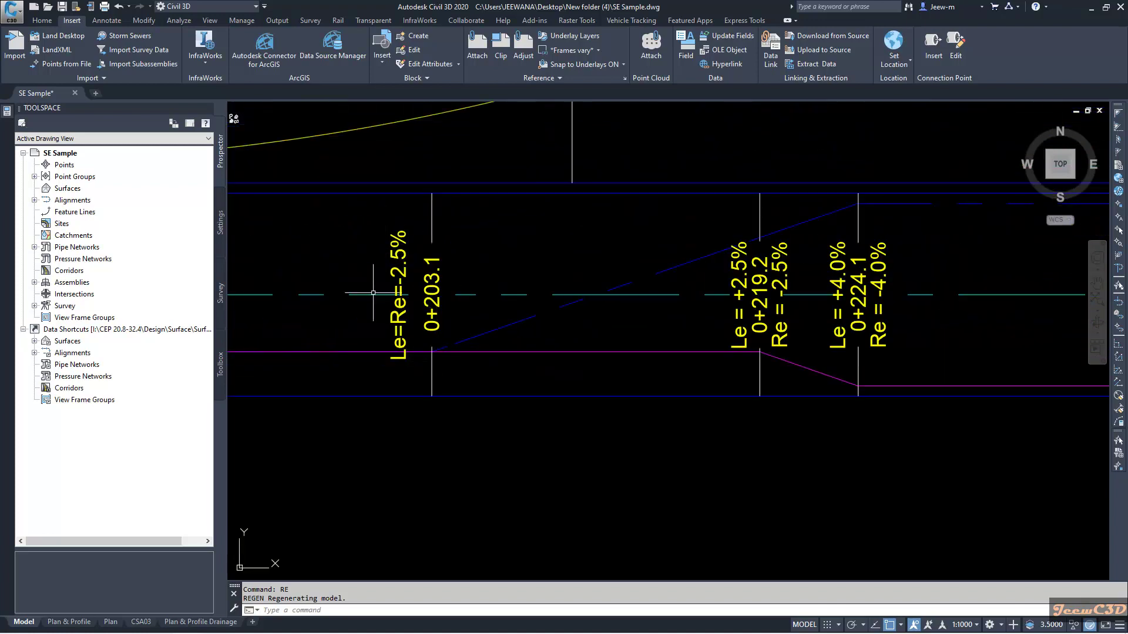
{"action": "middle_click_drag", "start_coordinate": [628, 349], "coordinate": [477, 377]}
{"action": "middle_click_drag", "start_coordinate": [715, 300], "coordinate": [608, 314]}
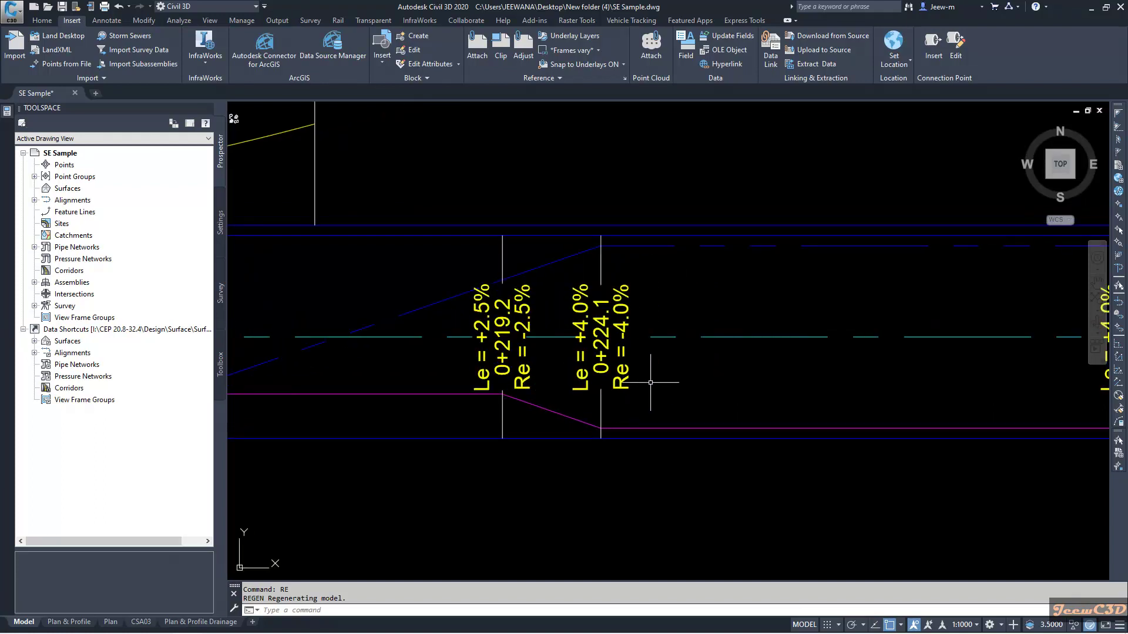
{"action": "scroll", "coordinate": [650, 382], "scroll_direction": "down", "scroll_amount": 2}
{"action": "mouse_move", "coordinate": [780, 343]}
{"action": "middle_mouse_down"}
{"action": "mouse_move", "coordinate": [460, 333]}
{"action": "mouse_move", "coordinate": [500, 356]}
{"action": "middle_mouse_up"}
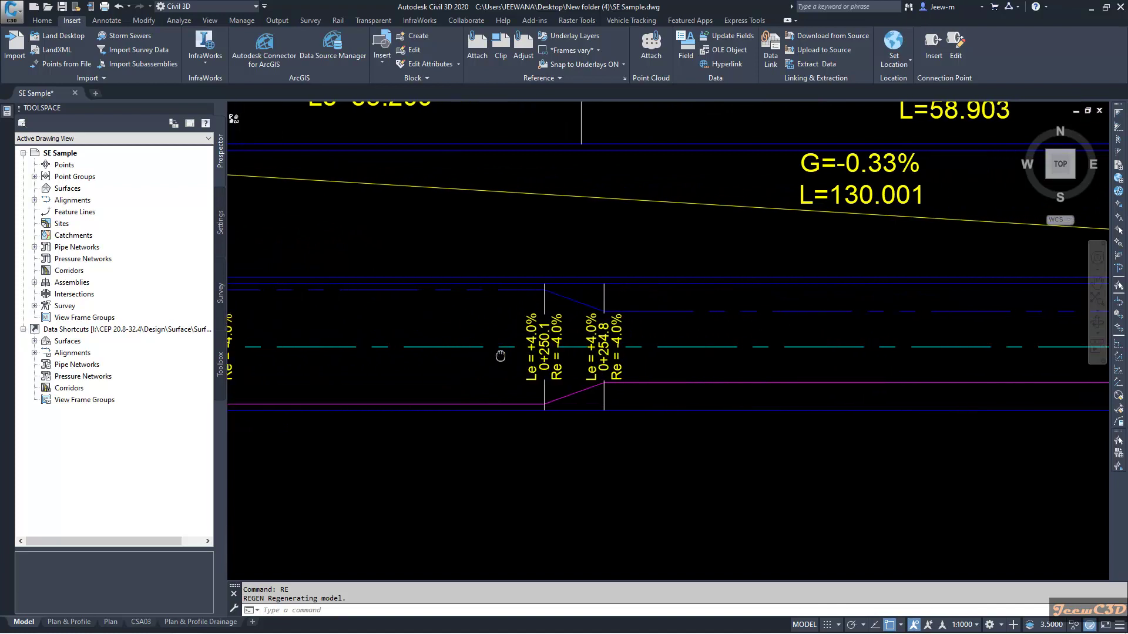
{"action": "scroll", "coordinate": [550, 384], "scroll_direction": "up", "scroll_amount": 4}
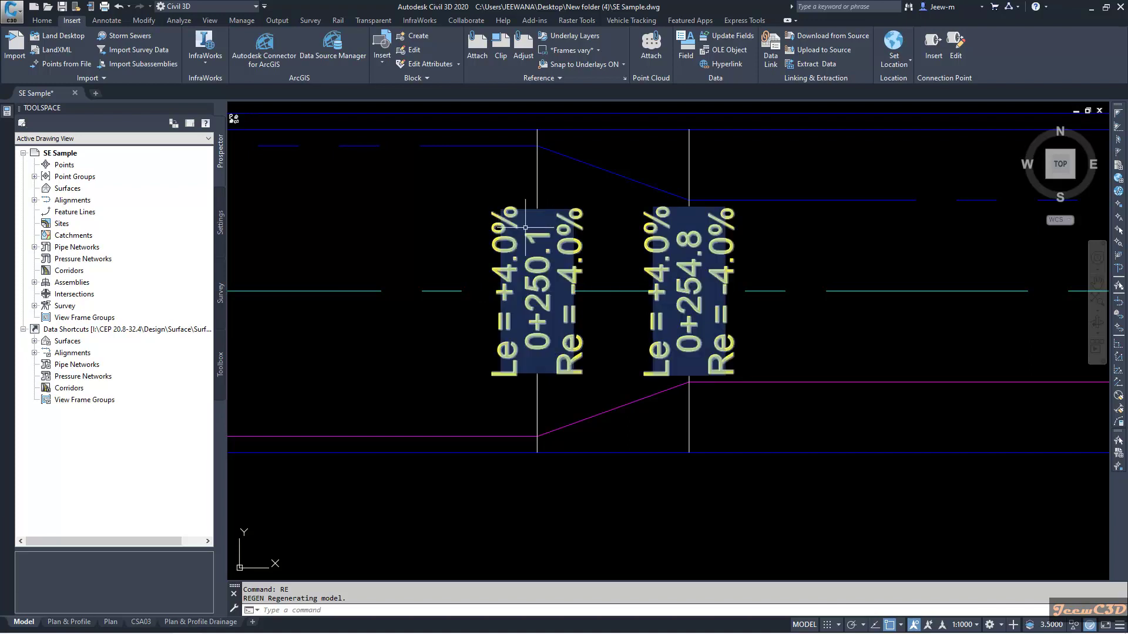
{"action": "scroll", "coordinate": [434, 275], "scroll_direction": "down", "scroll_amount": 2}
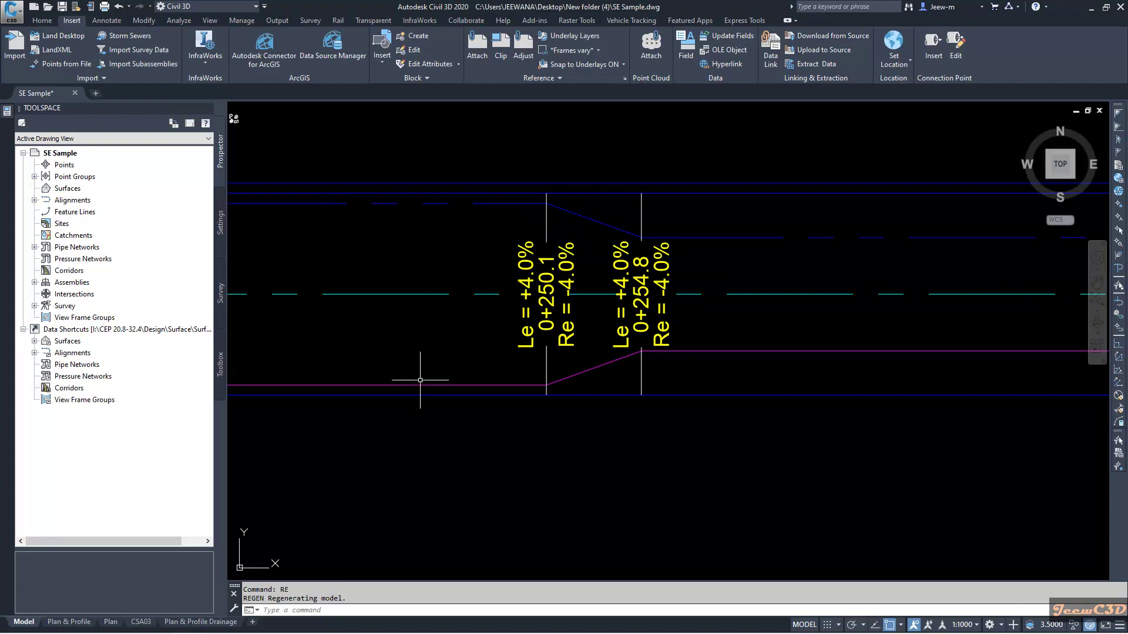
{"action": "mouse_move", "coordinate": [448, 363]}
{"action": "middle_mouse_down"}
{"action": "mouse_move", "coordinate": [486, 360]}
{"action": "mouse_move", "coordinate": [423, 362]}
{"action": "middle_mouse_up"}
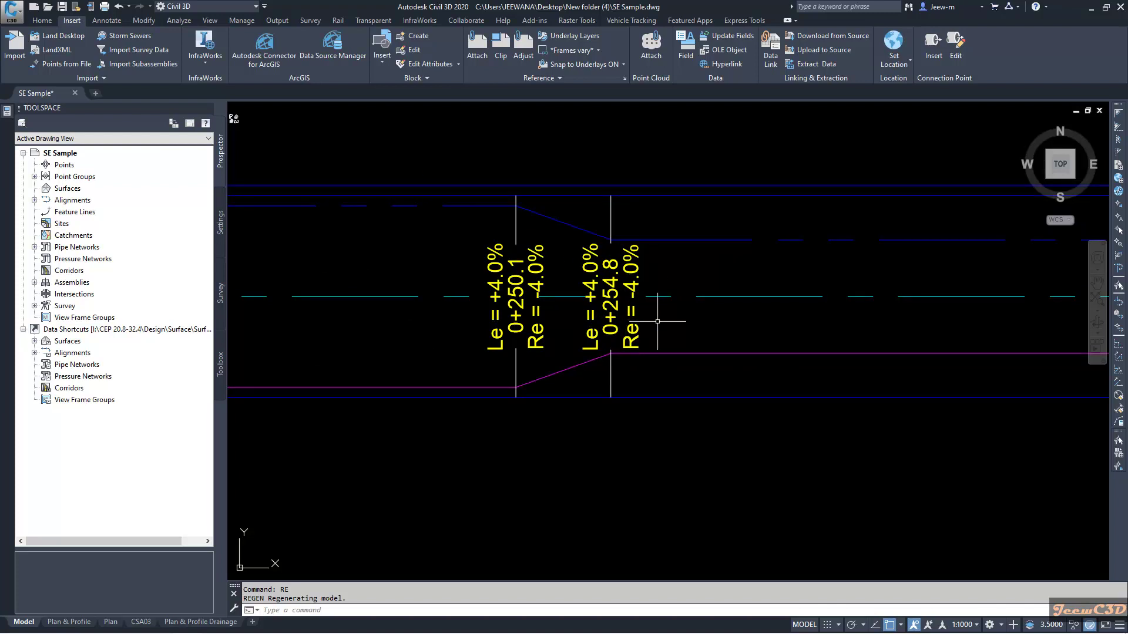
{"action": "scroll", "coordinate": [658, 322], "scroll_direction": "down", "scroll_amount": 5}
{"action": "middle_click_drag", "start_coordinate": [823, 323], "coordinate": [670, 317]}
{"action": "scroll", "coordinate": [578, 321], "scroll_direction": "up", "scroll_amount": 5}
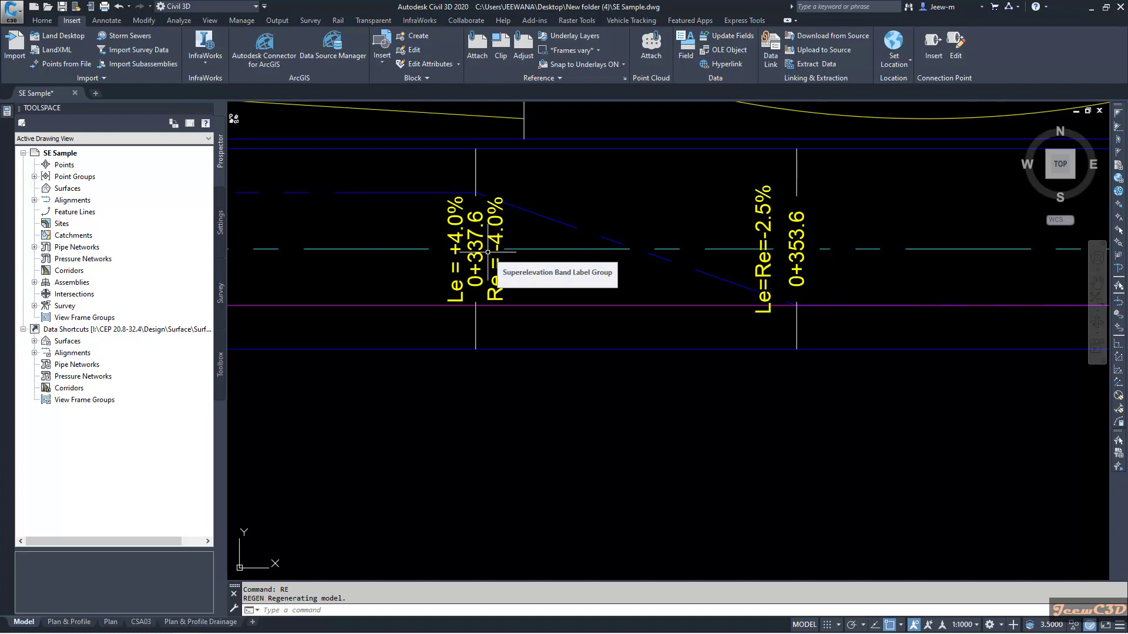
{"action": "scroll", "coordinate": [488, 252], "scroll_direction": "down", "scroll_amount": 2}
{"action": "middle_click_drag", "start_coordinate": [365, 302], "coordinate": [622, 302]}
{"action": "scroll", "coordinate": [621, 302], "scroll_direction": "down", "scroll_amount": 1}
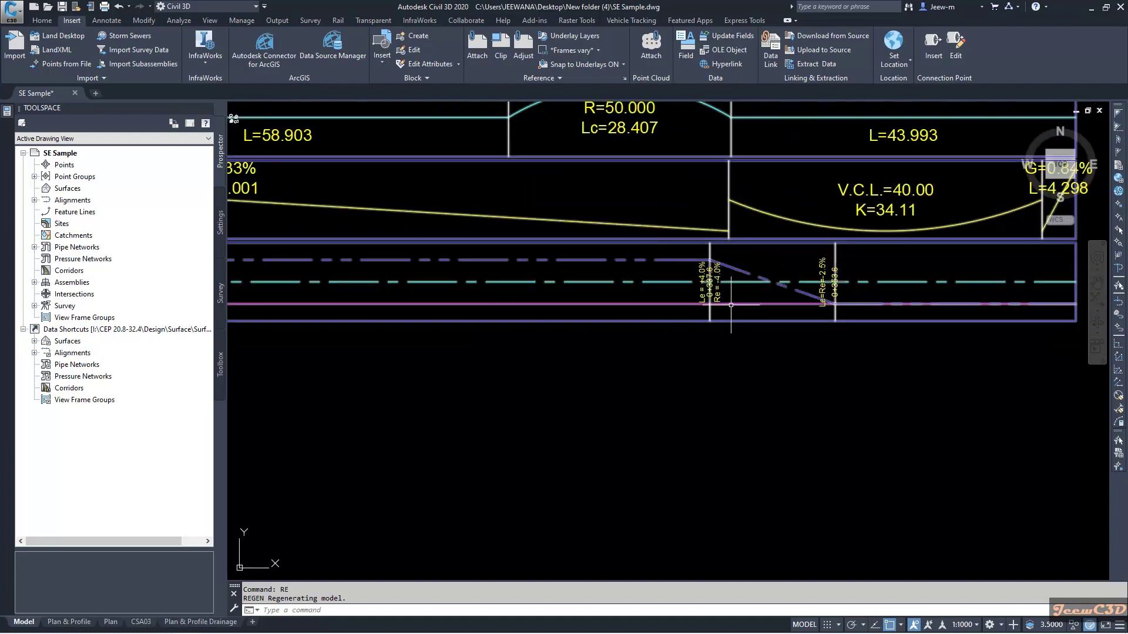
- Zoom and pan the plan to center the alignment curve and its station labels
{"action": "scroll", "coordinate": [718, 246], "scroll_direction": "down", "scroll_amount": 4}
{"action": "scroll", "coordinate": [433, 264], "scroll_direction": "up", "scroll_amount": 4}
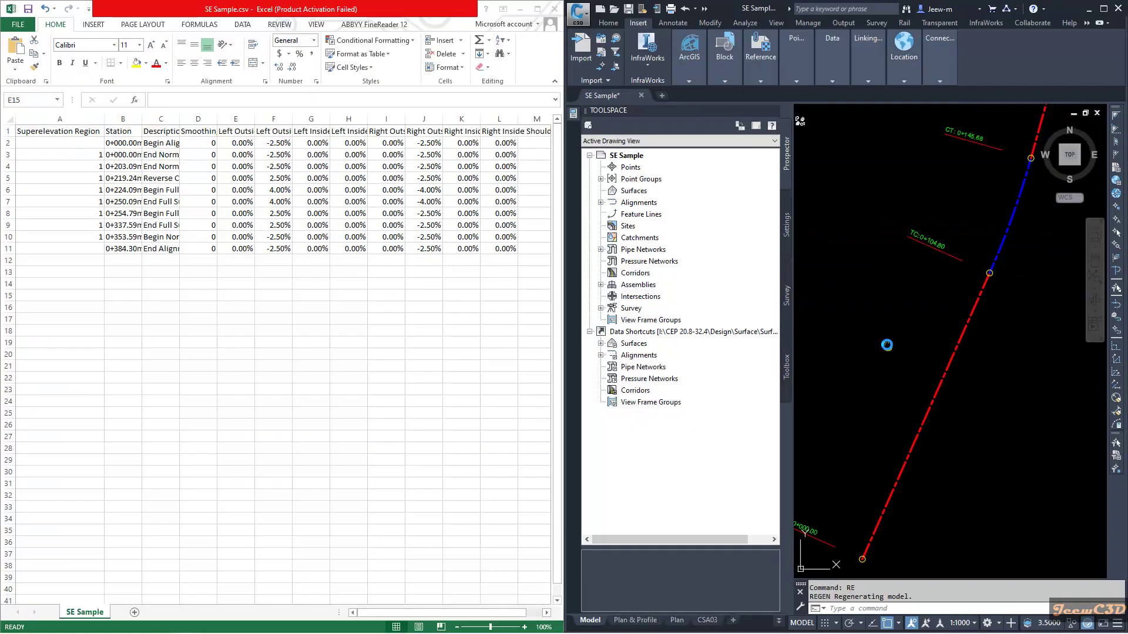
{"action": "mouse_move", "coordinate": [873, 389]}
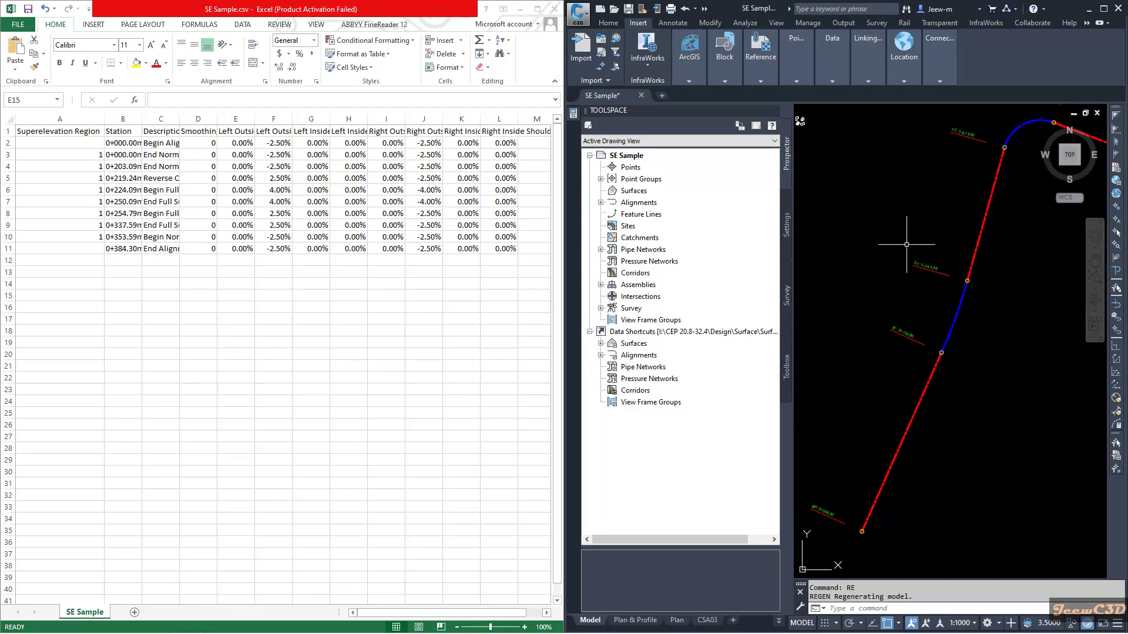
{"action": "mouse_move", "coordinate": [892, 335]}
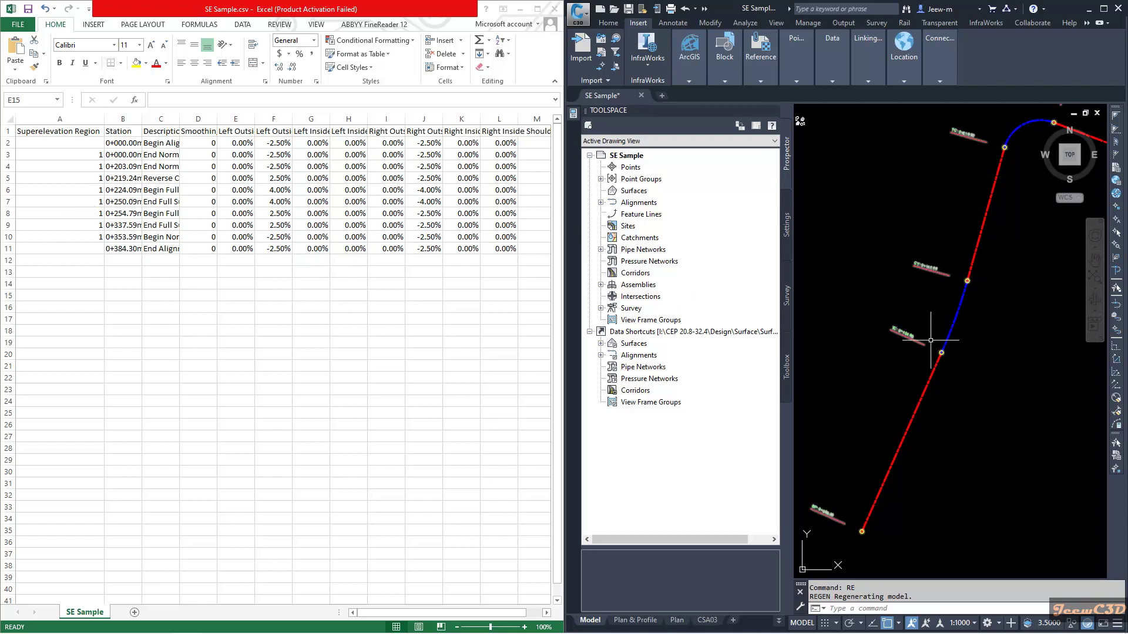
{"action": "scroll", "coordinate": [949, 323], "scroll_direction": "down", "scroll_amount": 2}
{"action": "middle_click_drag", "start_coordinate": [946, 315], "coordinate": [883, 326]}
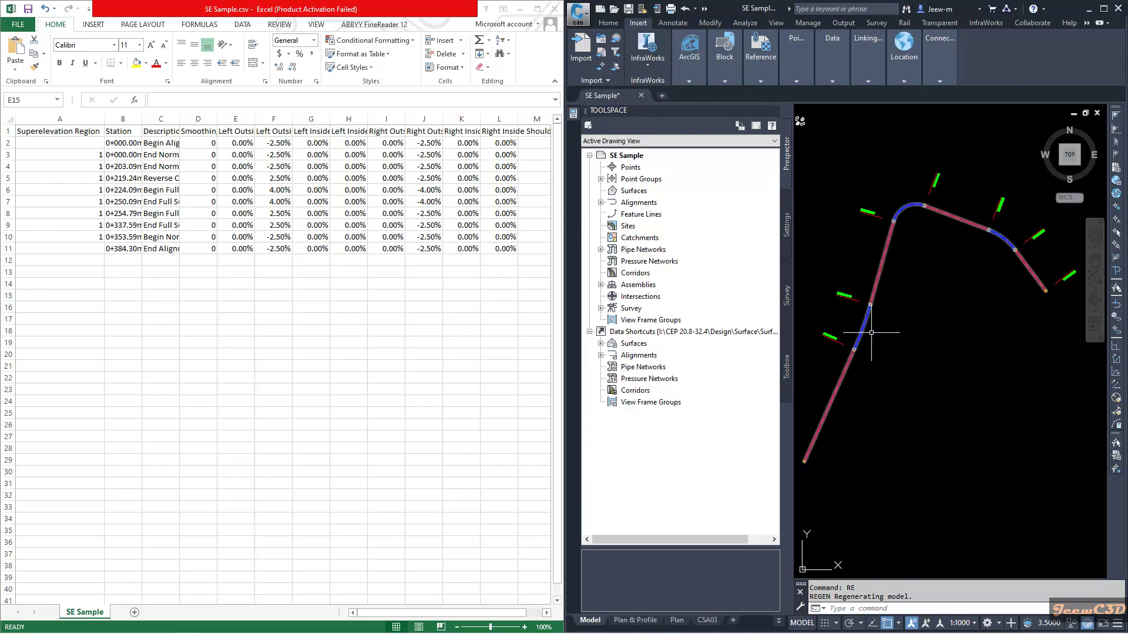
{"action": "scroll", "coordinate": [870, 316], "scroll_direction": "up", "scroll_amount": 2}
{"action": "middle_click_drag", "start_coordinate": [870, 316], "coordinate": [935, 313]}
{"action": "scroll", "coordinate": [935, 313], "scroll_direction": "up", "scroll_amount": 2}
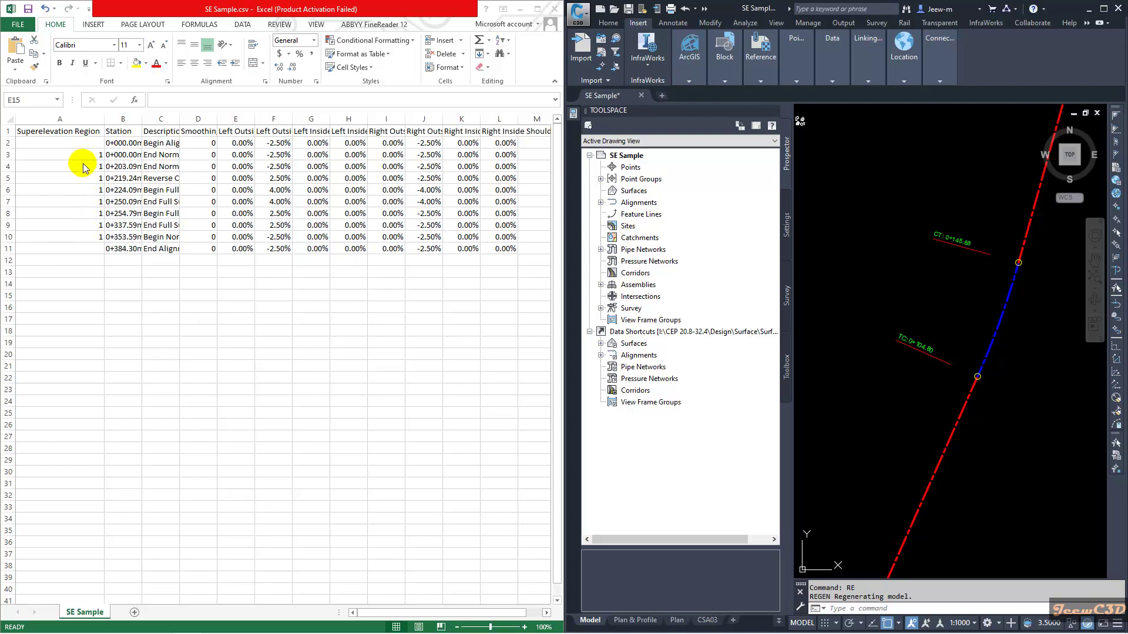
- Compare the CSV's column A region numbers with curve stations and autofit Station column B
{"action": "key", "text": "alt+Tab"}
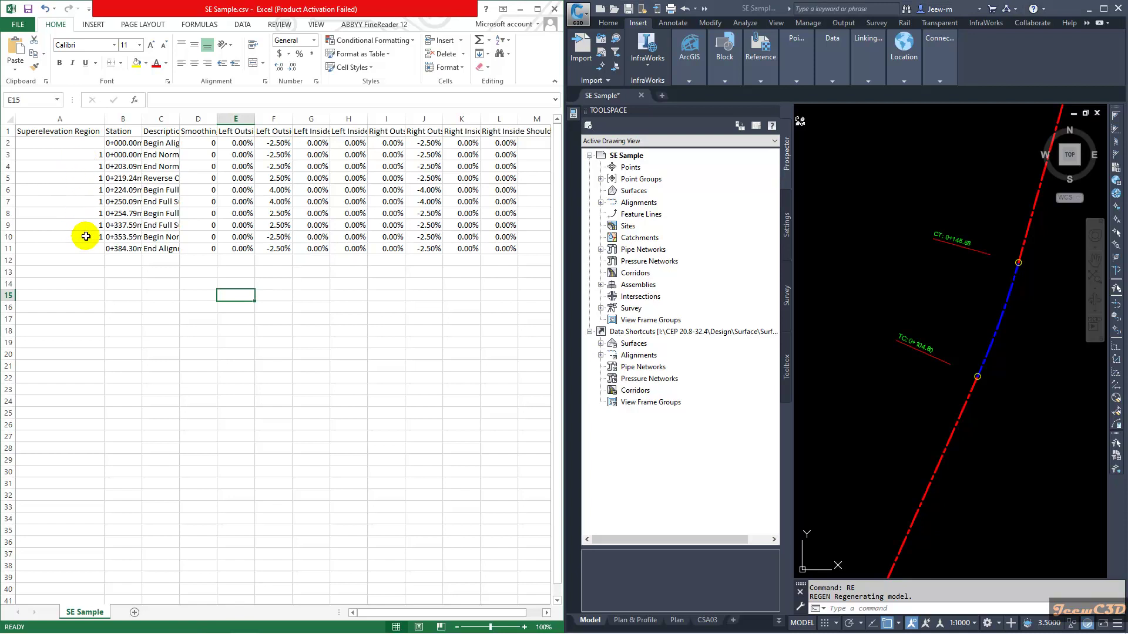
{"action": "left_click", "coordinate": [82, 192]}
{"action": "left_click", "coordinate": [80, 177]}
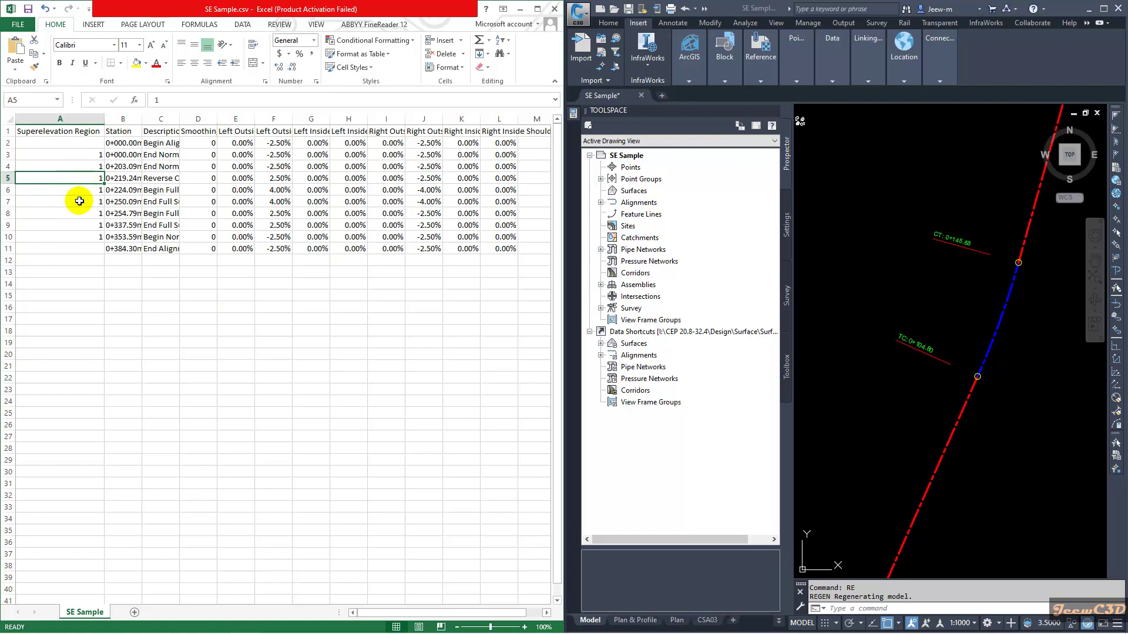
{"action": "left_click", "coordinate": [916, 271]}
{"action": "scroll", "coordinate": [949, 238], "scroll_direction": "up", "scroll_amount": 4}
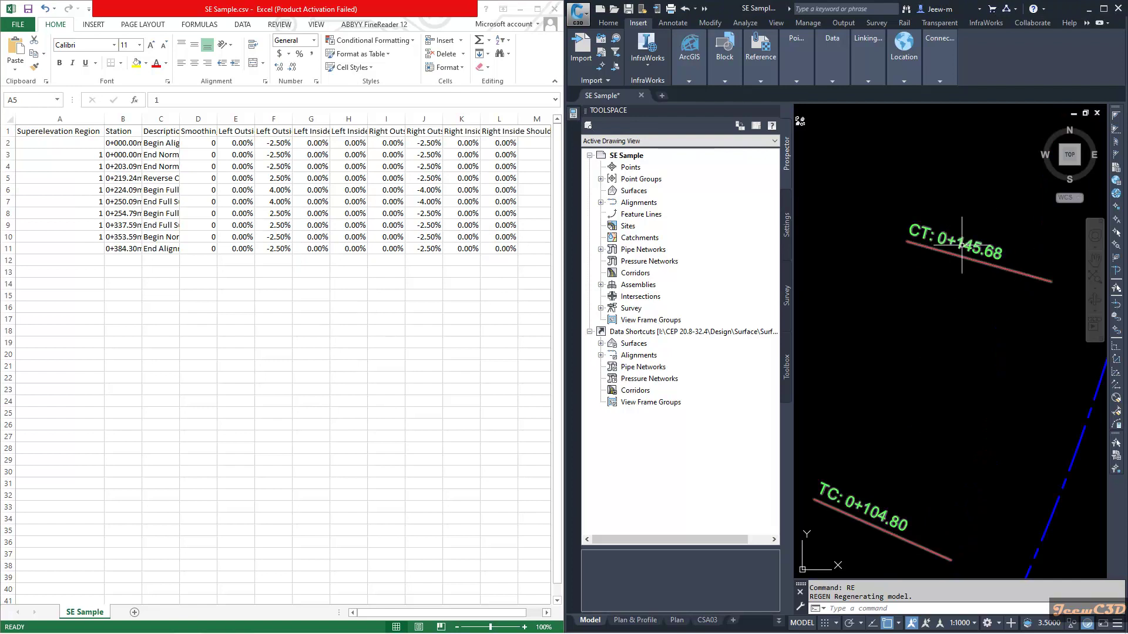
{"action": "left_click", "coordinate": [81, 174]}
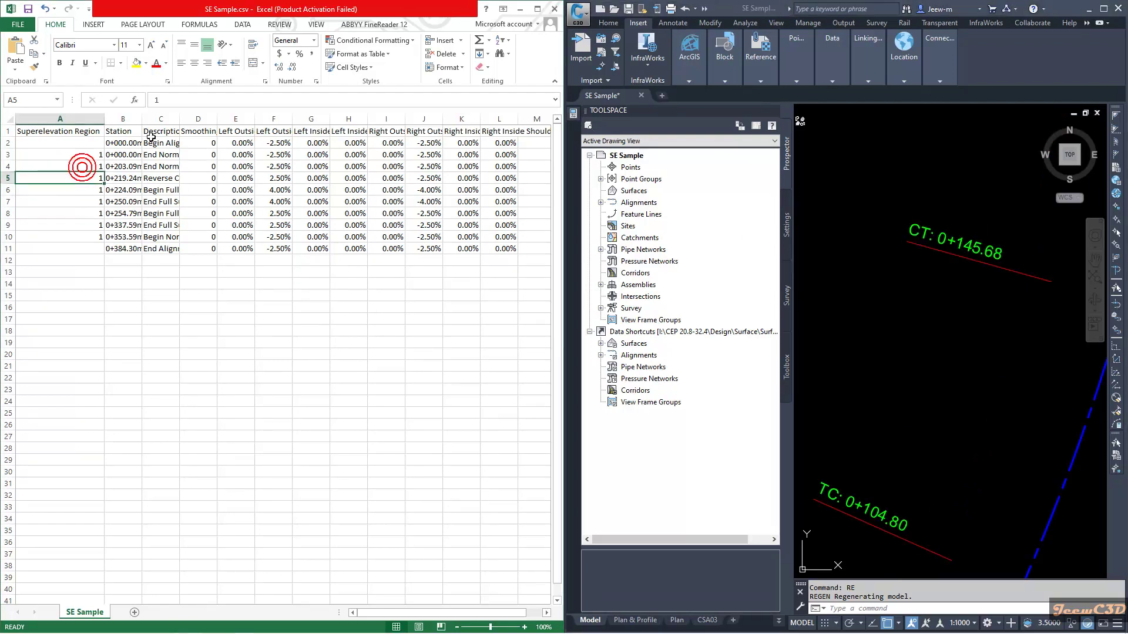
{"action": "double_click", "coordinate": [142, 120]}
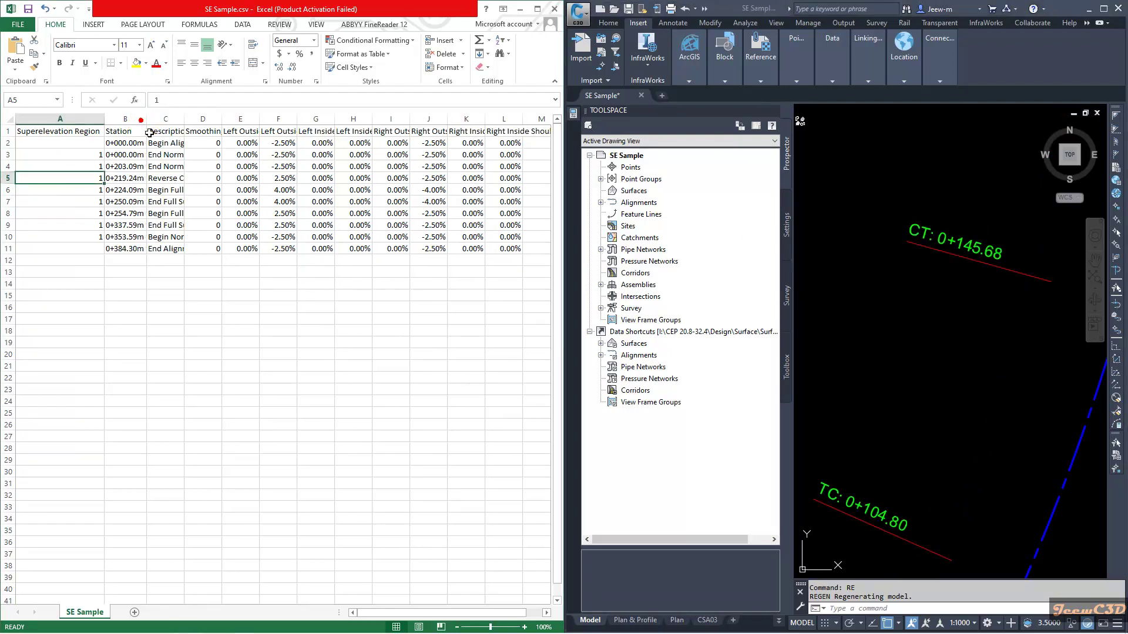
{"action": "left_click", "coordinate": [89, 168]}
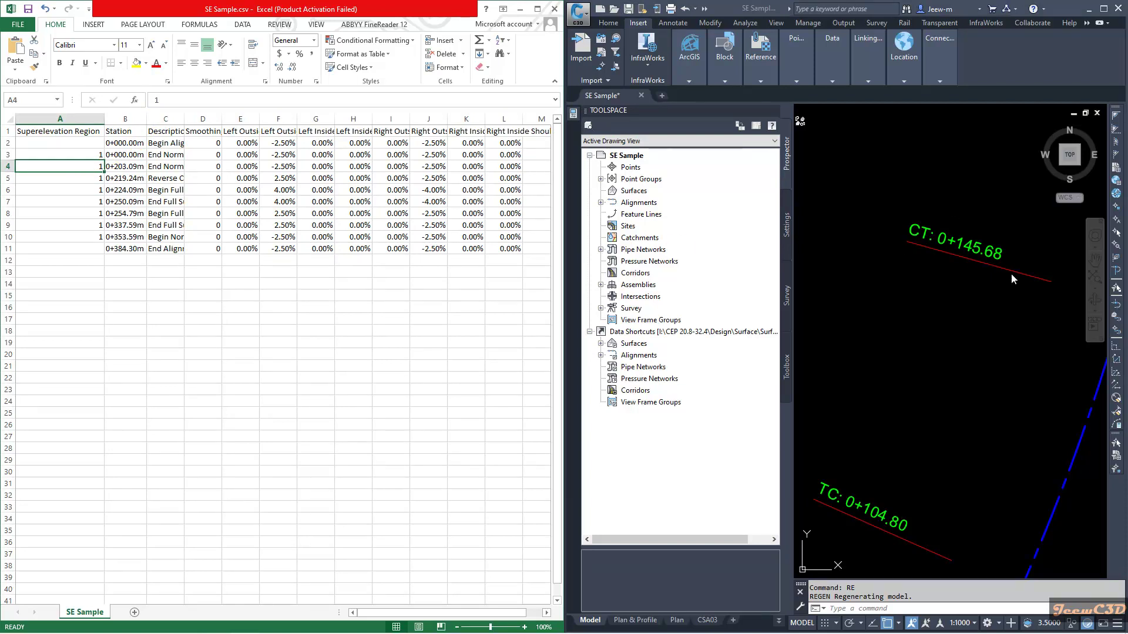
{"action": "left_click", "coordinate": [93, 155]}
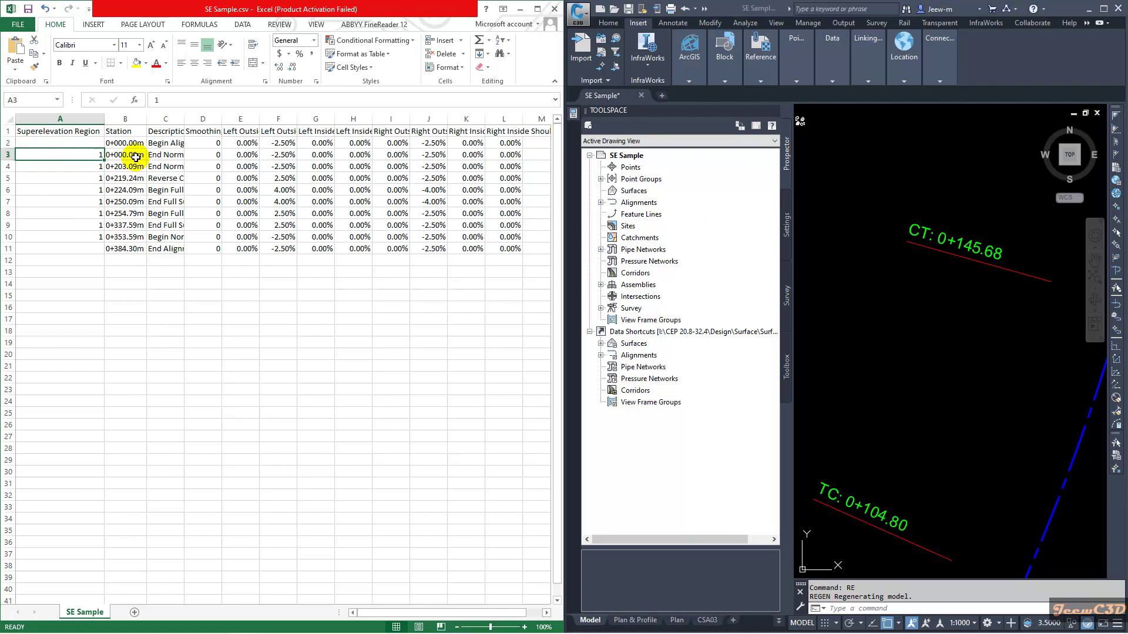
{"action": "left_click", "coordinate": [89, 168]}
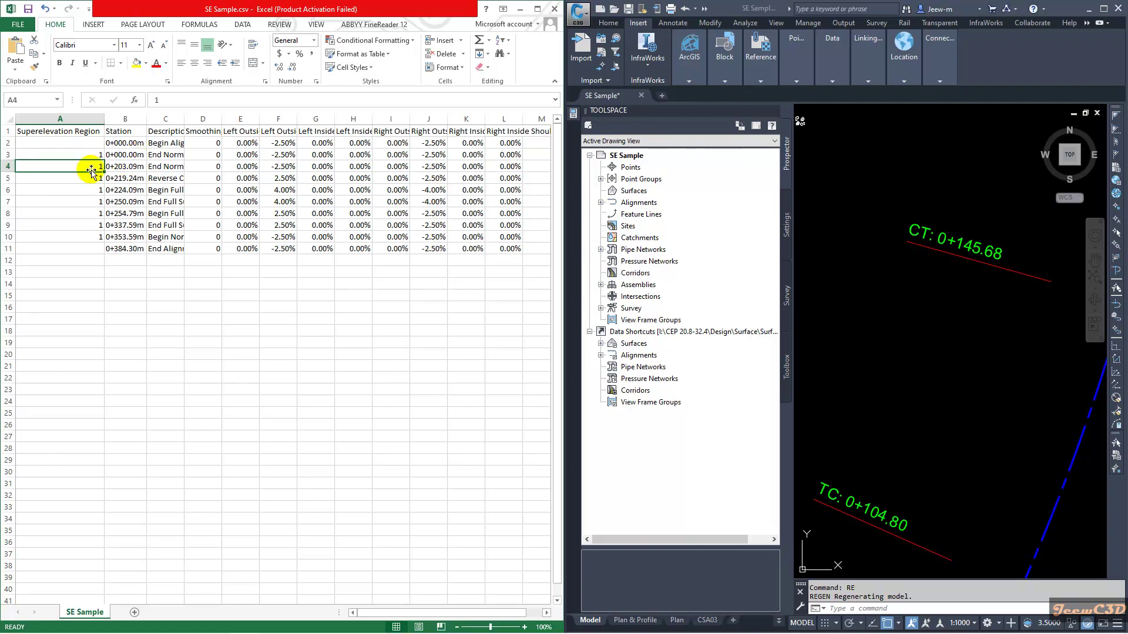
- Renumber cells A4 through A7 to Superelevation Region 2
{"action": "type", "text": "2"}
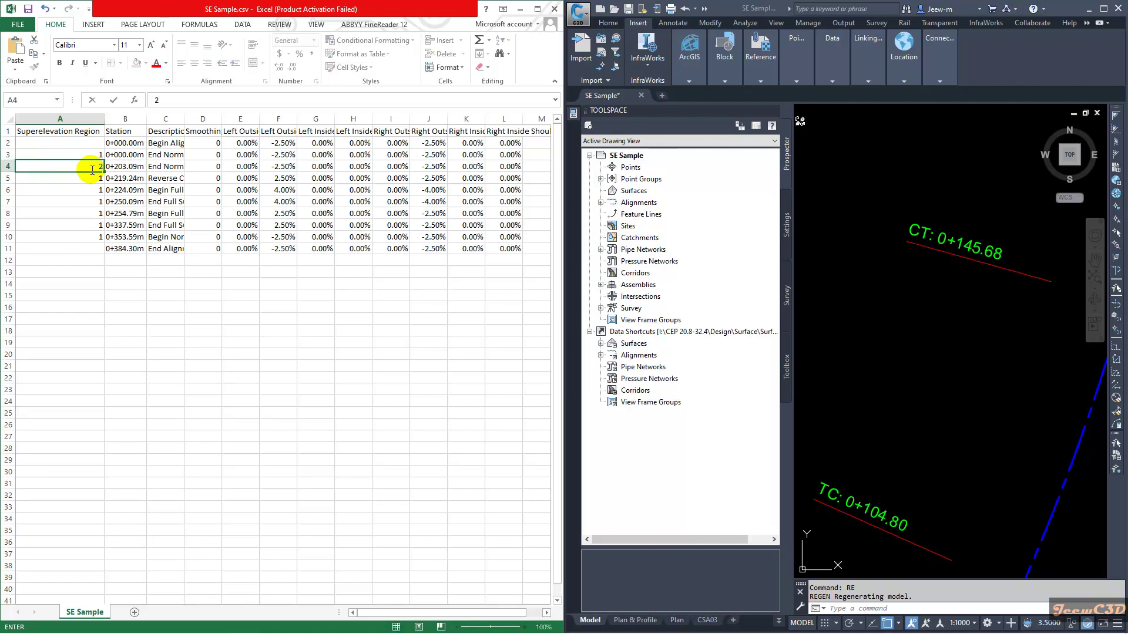
{"action": "key", "text": "Return"}
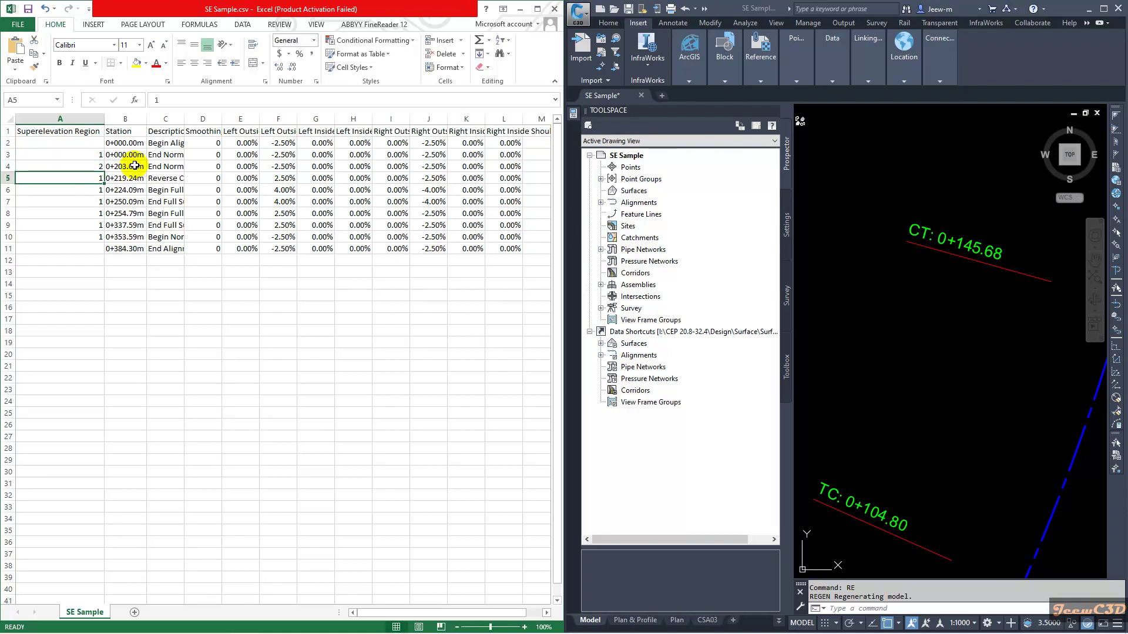
{"action": "left_click", "coordinate": [899, 311]}
{"action": "scroll", "coordinate": [886, 338], "scroll_direction": "down", "scroll_amount": 5}
{"action": "scroll", "coordinate": [887, 338], "scroll_direction": "up", "scroll_amount": 8}
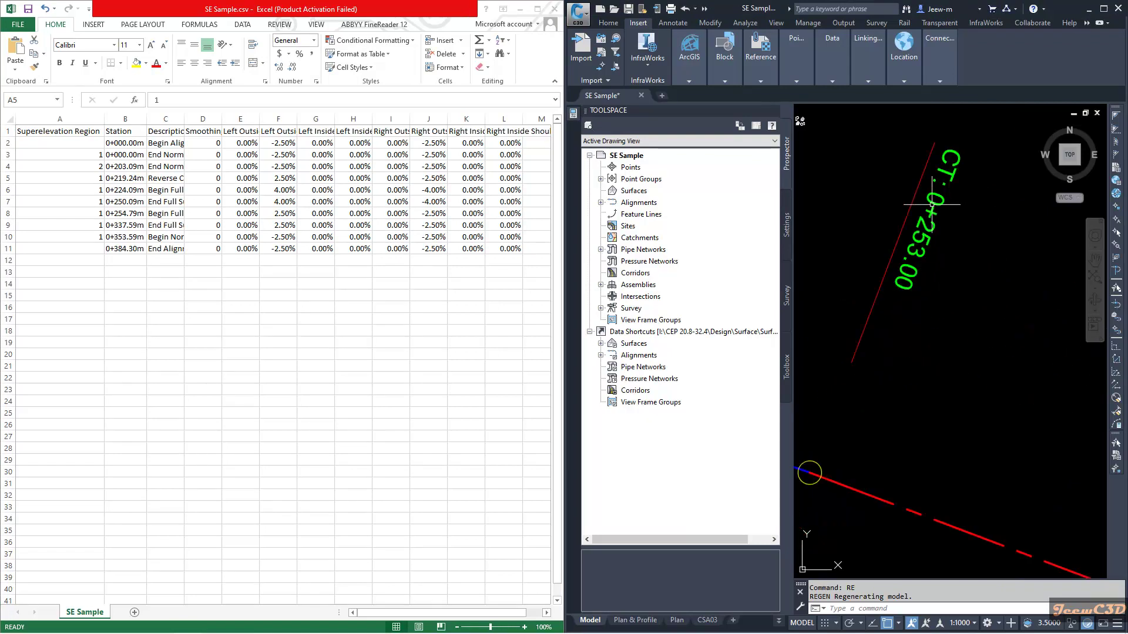
{"action": "left_click", "coordinate": [92, 178]}
{"action": "type", "text": "2"}
{"action": "key", "text": "Return"}
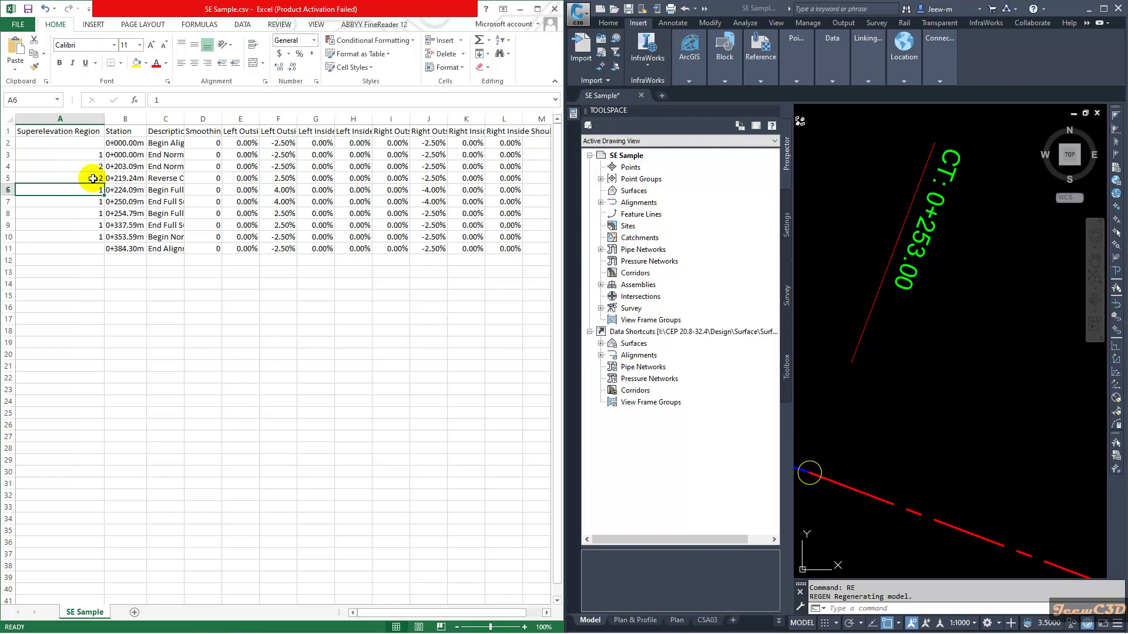
{"action": "type", "text": "2"}
{"action": "key", "text": "Return"}
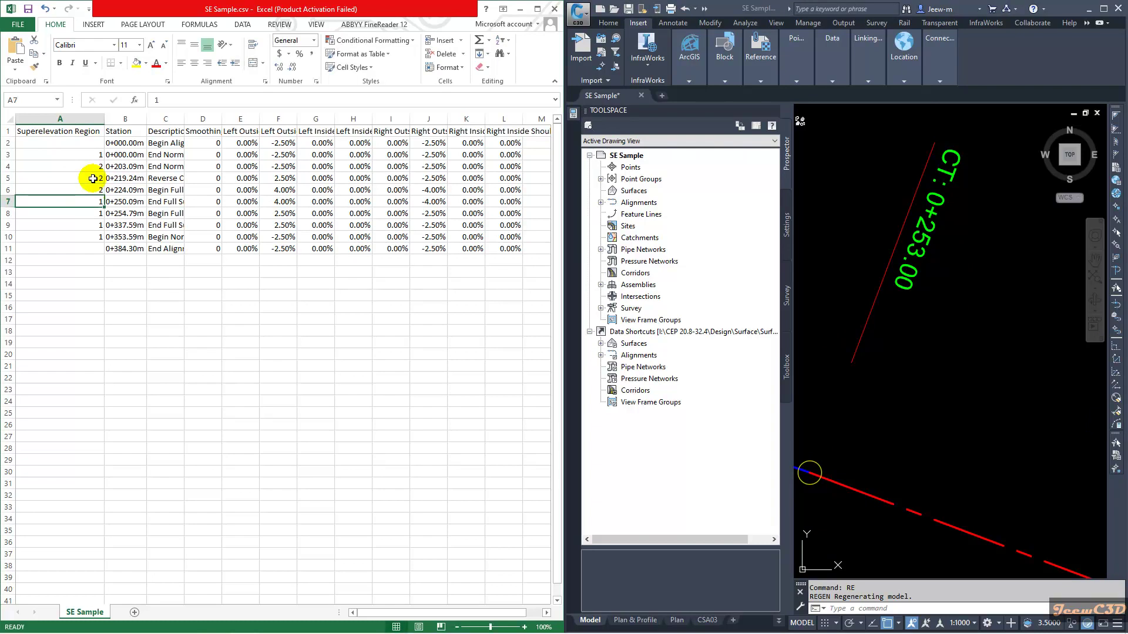
{"action": "key", "text": "Return"}
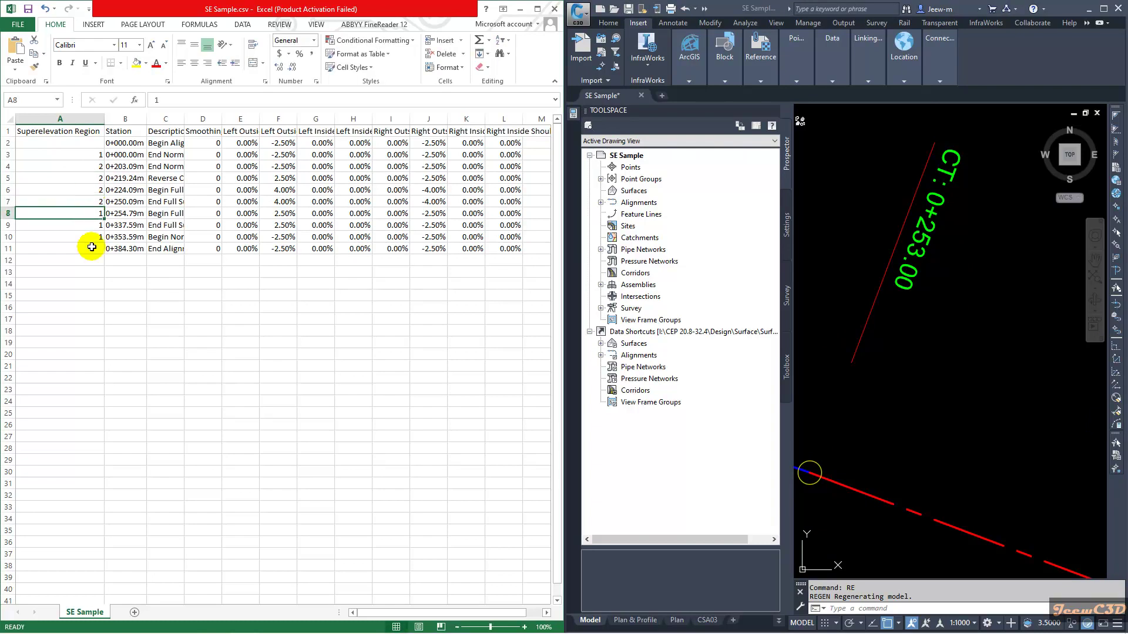
{"action": "left_click", "coordinate": [807, 238]}
{"action": "scroll", "coordinate": [888, 278], "scroll_direction": "down", "scroll_amount": 5}
{"action": "scroll", "coordinate": [940, 294], "scroll_direction": "up", "scroll_amount": 5}
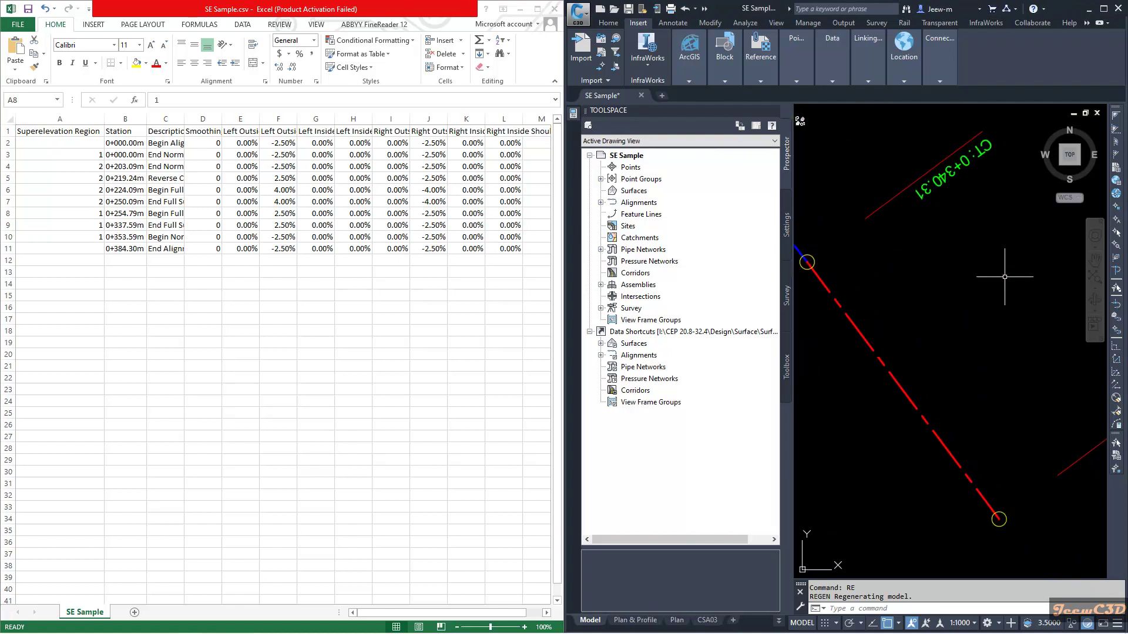
- Change the region number in cells A8, A9 and A10 to 3
{"action": "left_click", "coordinate": [82, 213]}
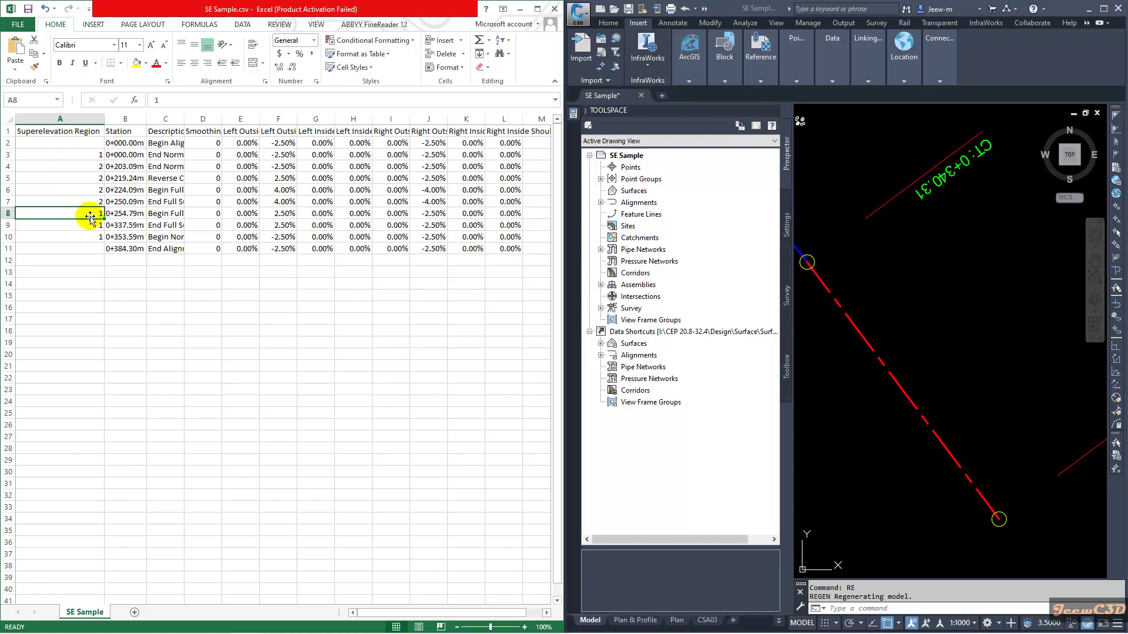
{"action": "type", "text": "3"}
{"action": "key", "text": "Return"}
{"action": "type", "text": "3"}
{"action": "key", "text": "Return"}
{"action": "type", "text": "3"}
{"action": "key", "text": "Return"}
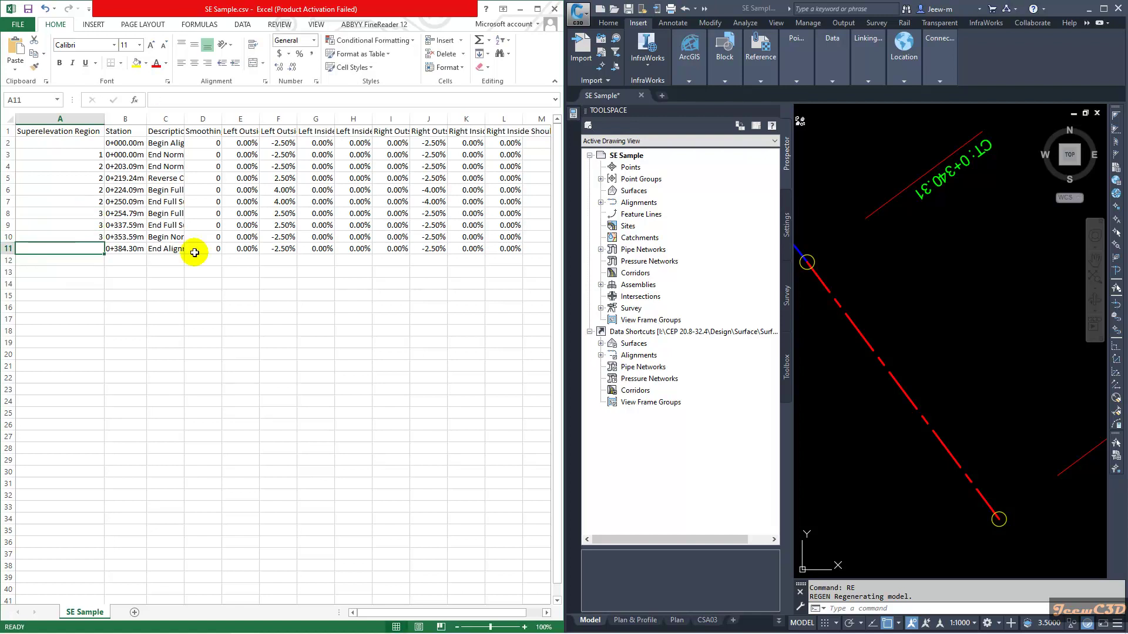
- Save SE Sample.csv over the existing file in CSV format, close Excel, and maximize Civil 3D
{"action": "left_click", "coordinate": [554, 8]}
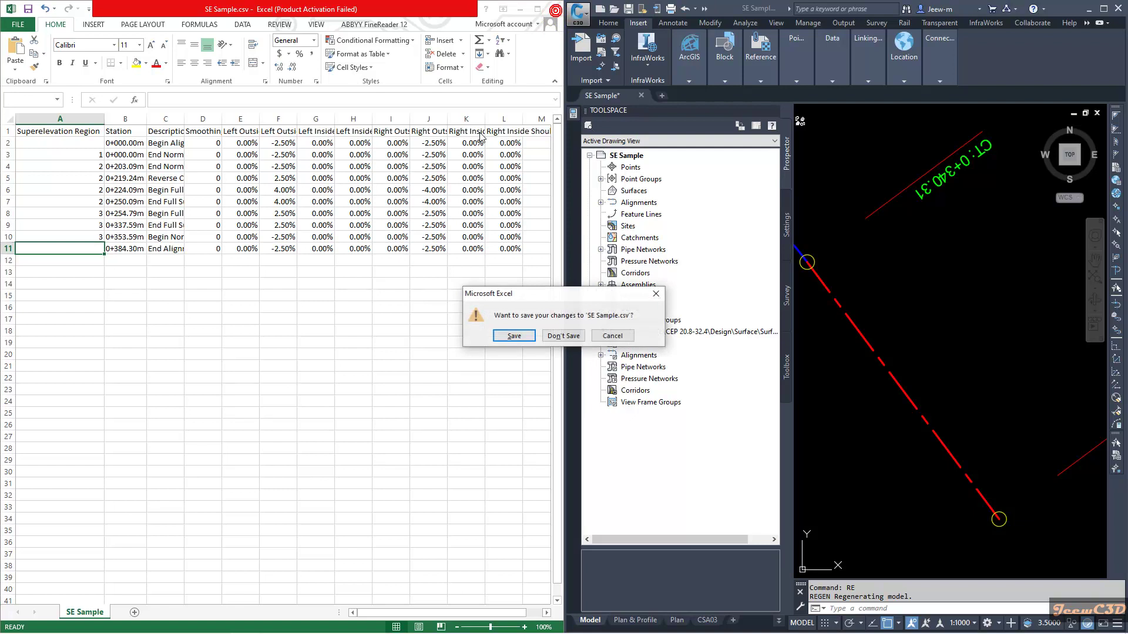
{"action": "left_click", "coordinate": [509, 336]}
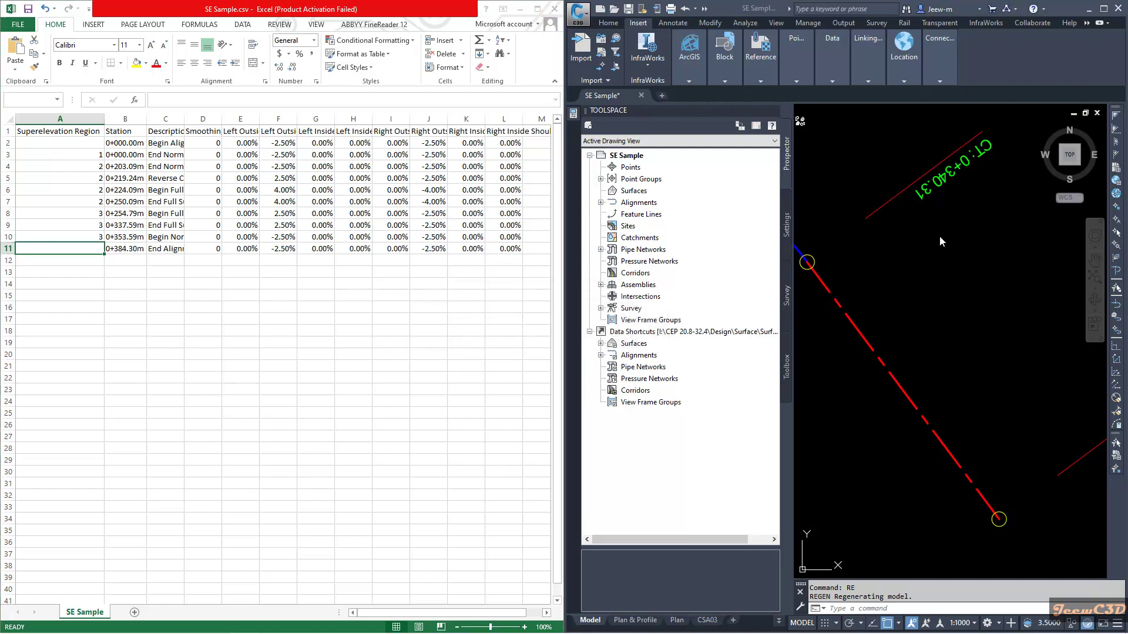
{"action": "left_click", "coordinate": [464, 297]}
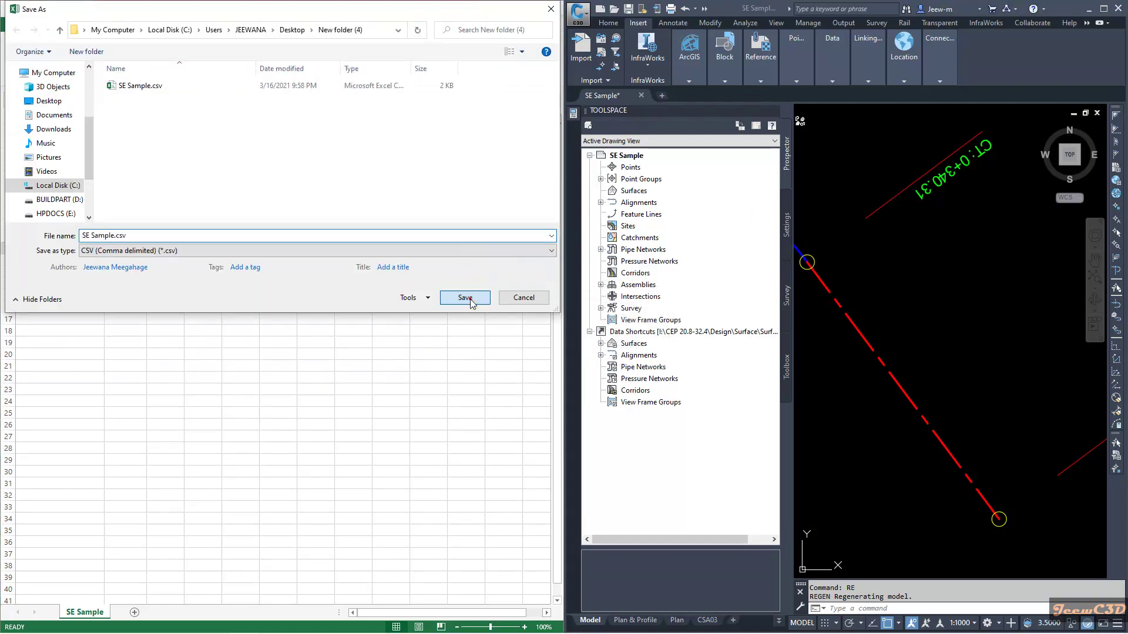
{"action": "left_click", "coordinate": [594, 326]}
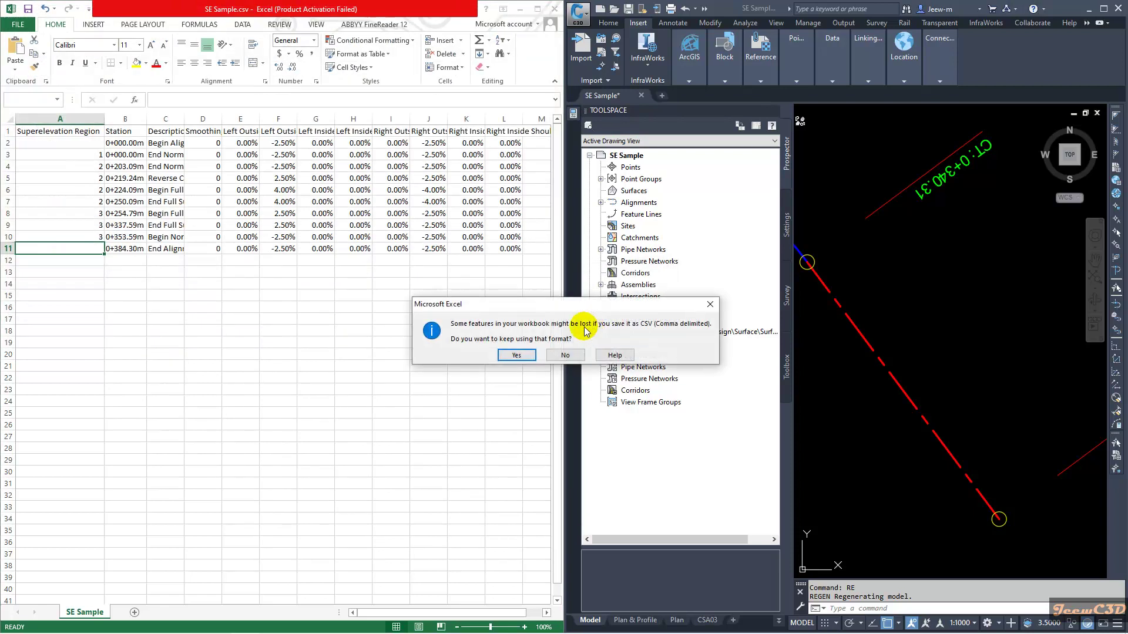
{"action": "left_click", "coordinate": [515, 356]}
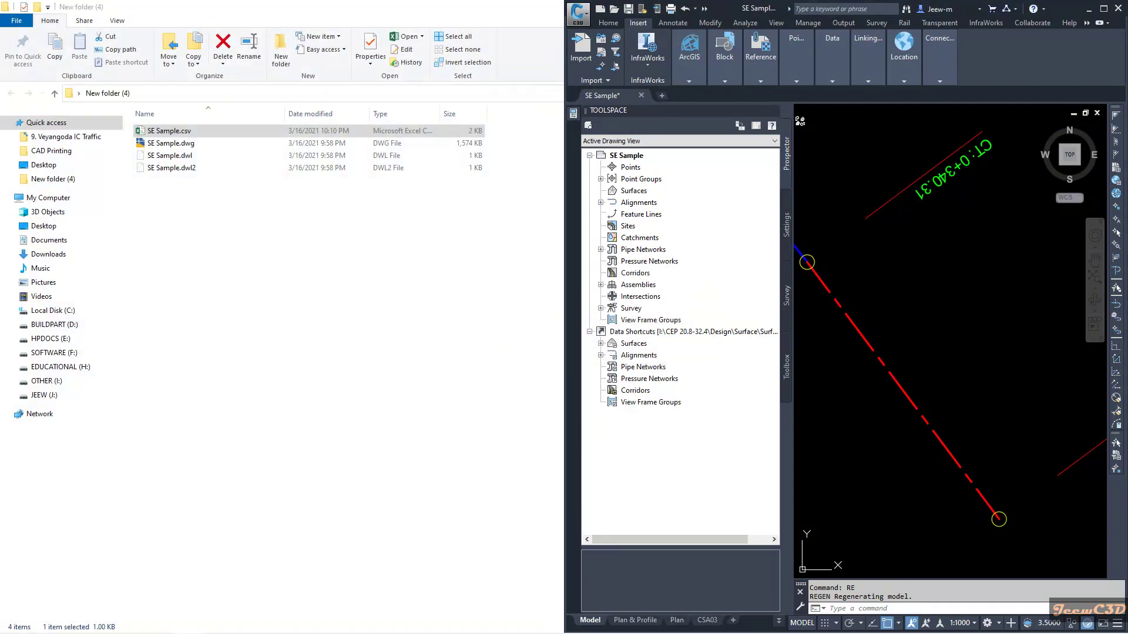
{"action": "left_click", "coordinate": [1103, 10]}
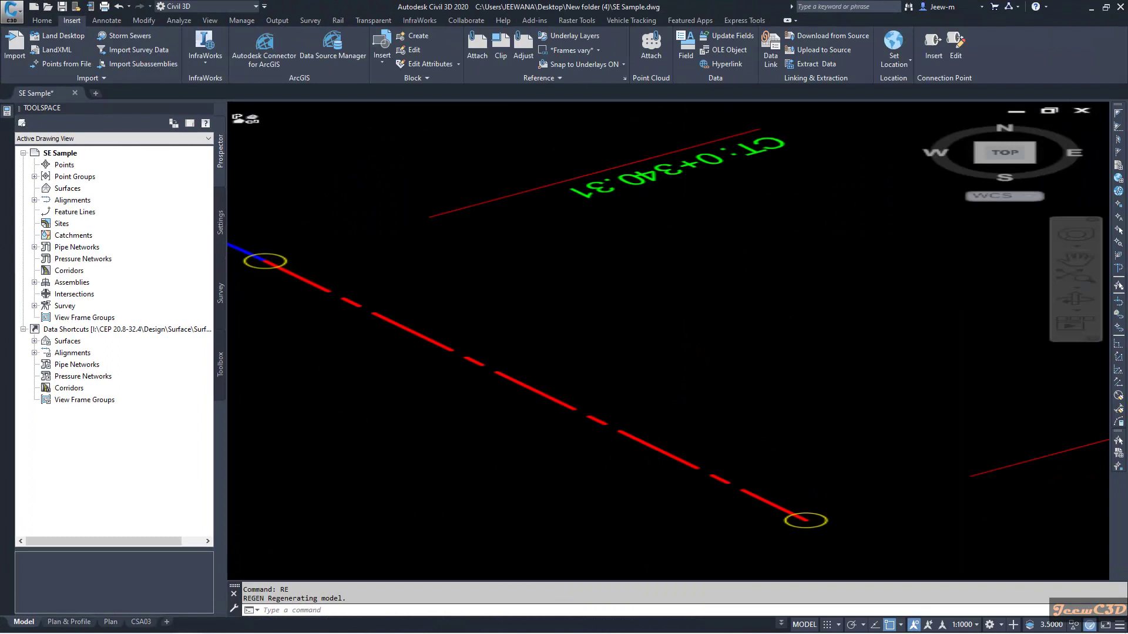
{"action": "scroll", "coordinate": [574, 247], "scroll_direction": "down", "scroll_amount": 5}
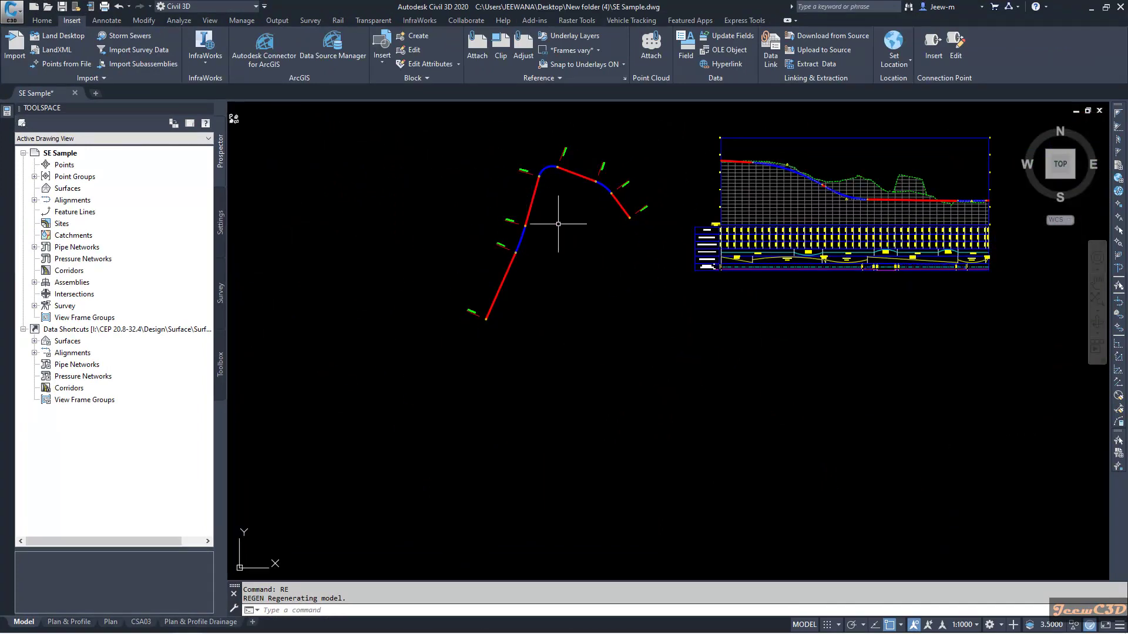
- Open the alignment's superelevation tabular editor and delete Curve.2's superelevation data
{"action": "left_click", "coordinate": [535, 191]}
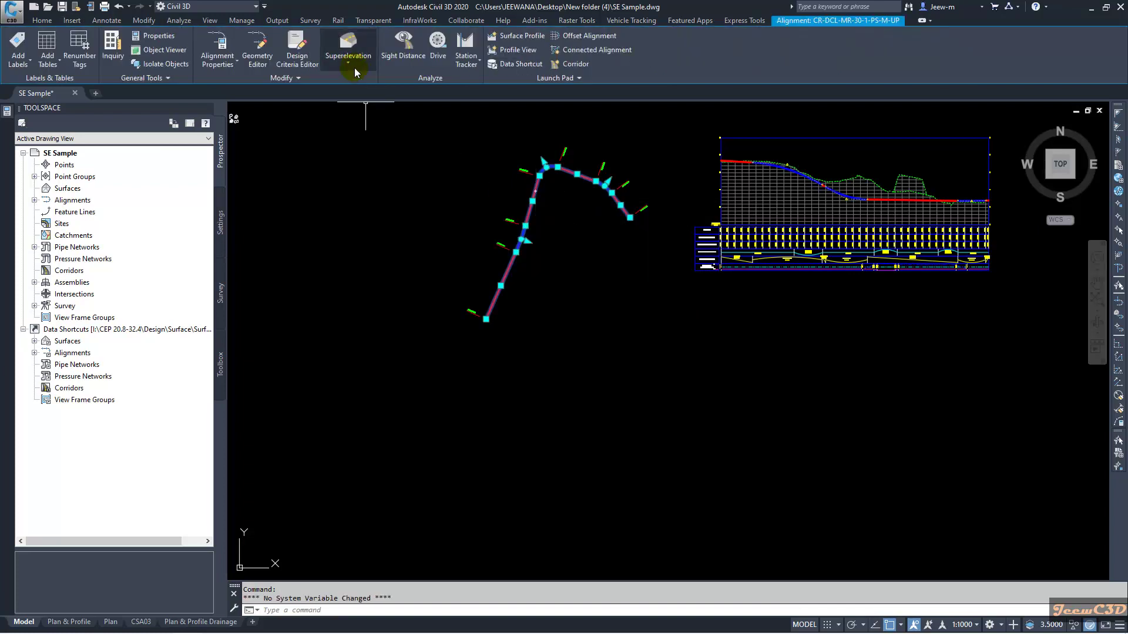
{"action": "left_click", "coordinate": [354, 70]}
{"action": "left_click", "coordinate": [376, 111]}
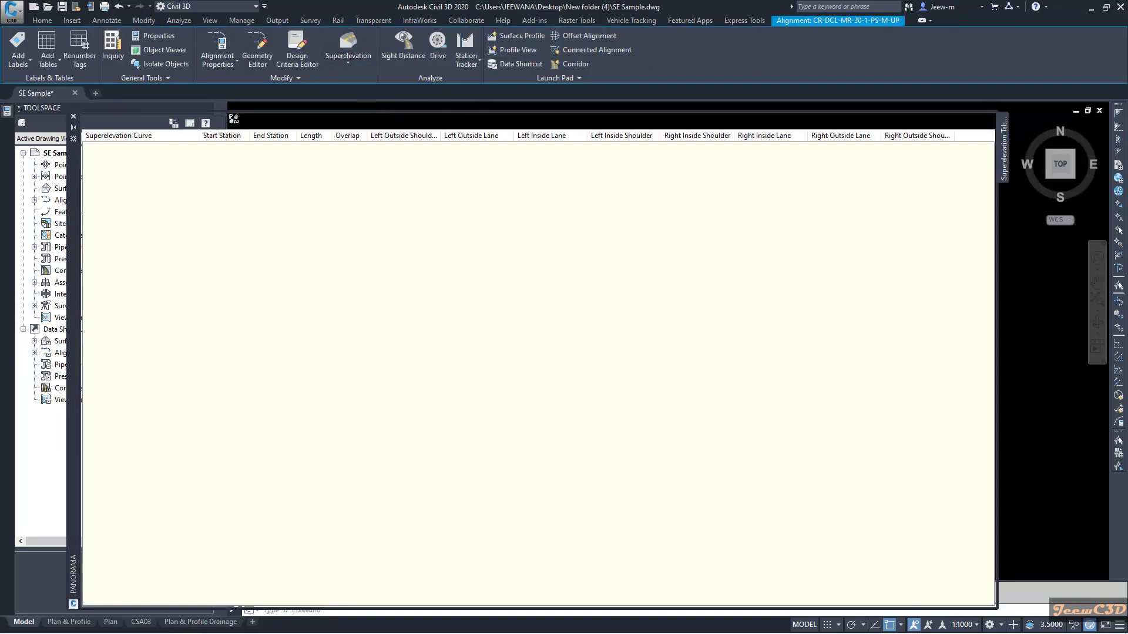
{"action": "left_click", "coordinate": [115, 162]}
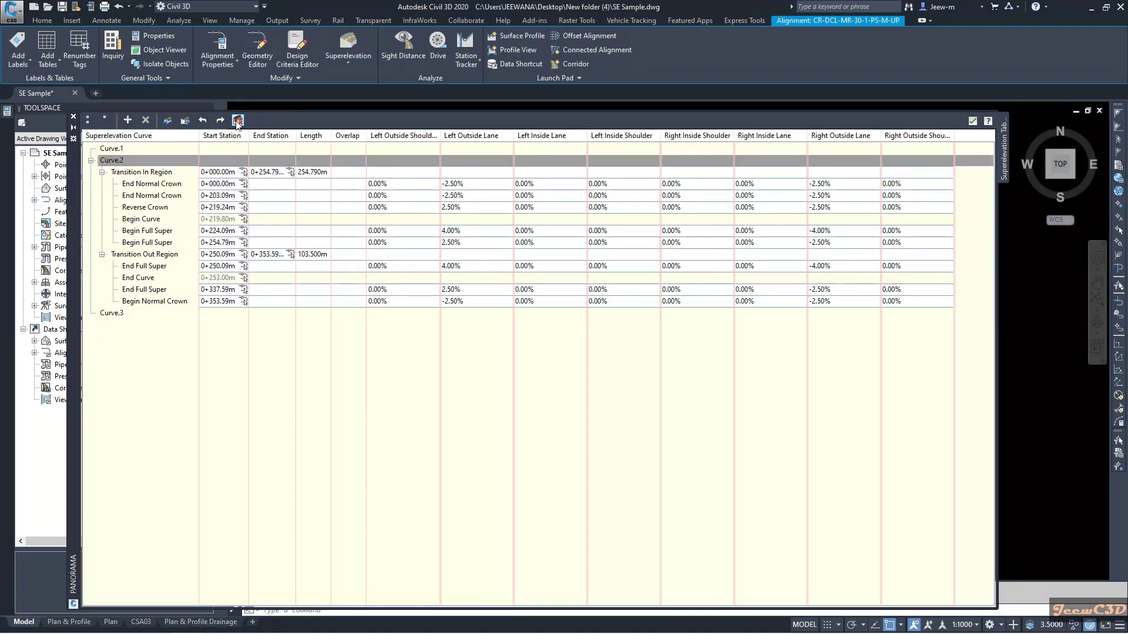
{"action": "left_click", "coordinate": [264, 162]}
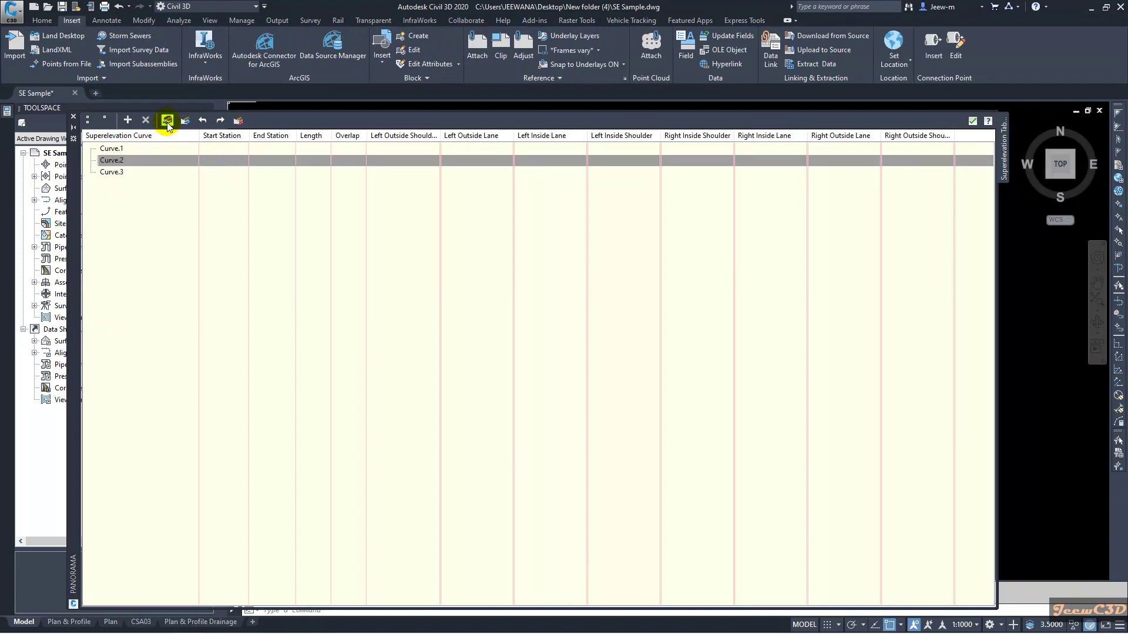
- Re-import the edited SE Sample.csv accepting all data, then close the tabular editor
{"action": "left_click", "coordinate": [615, 312]}
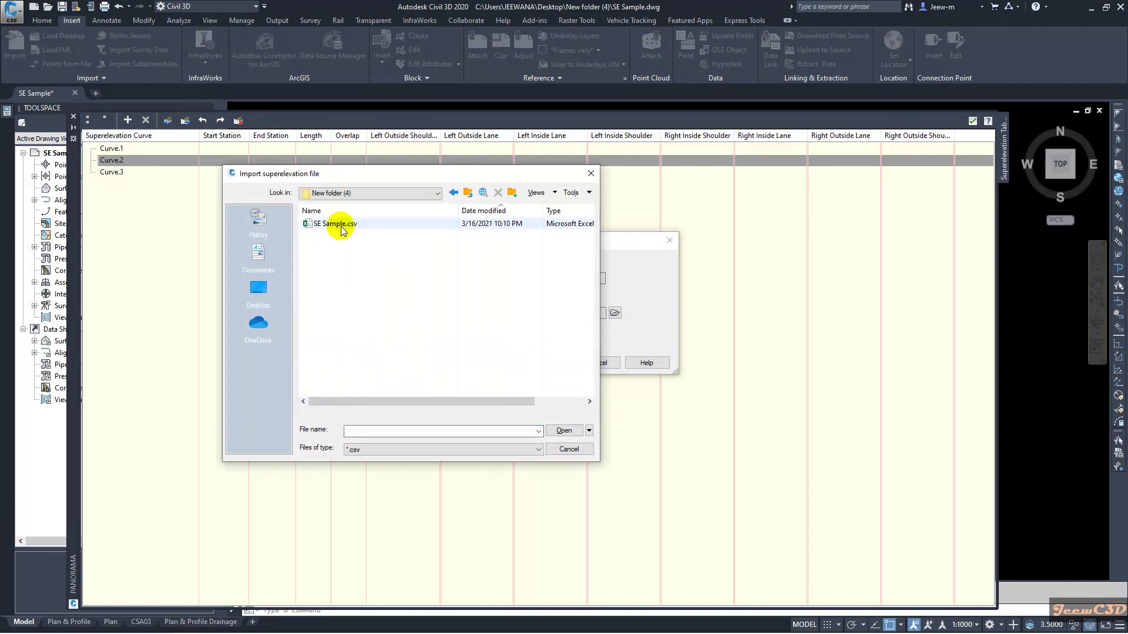
{"action": "left_click", "coordinate": [338, 224]}
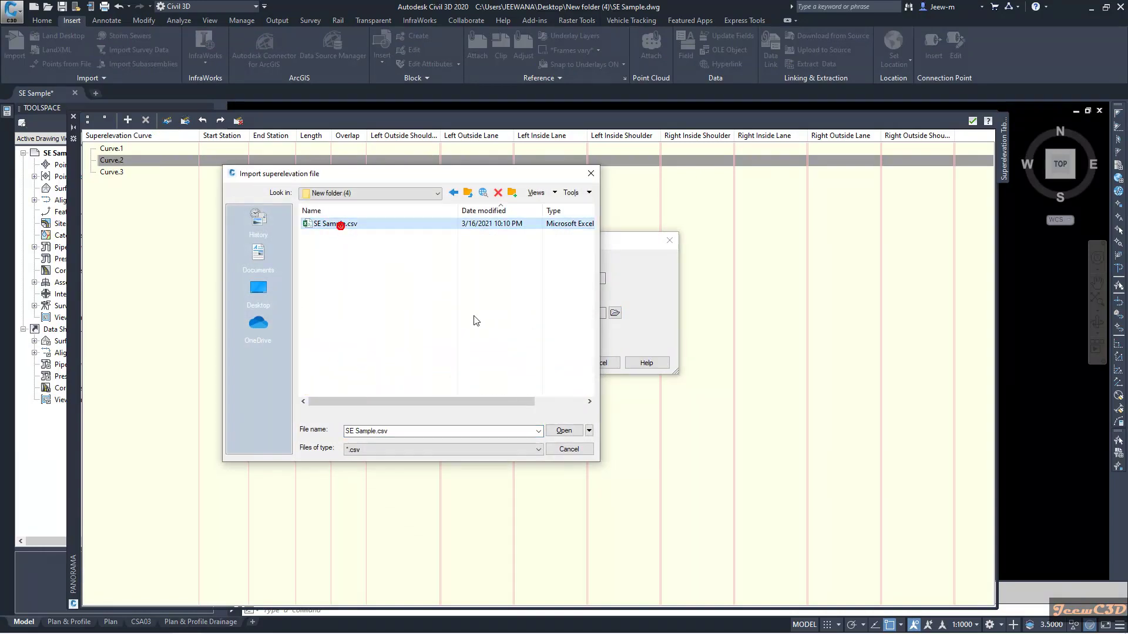
{"action": "left_click", "coordinate": [558, 431]}
{"action": "left_click", "coordinate": [541, 361]}
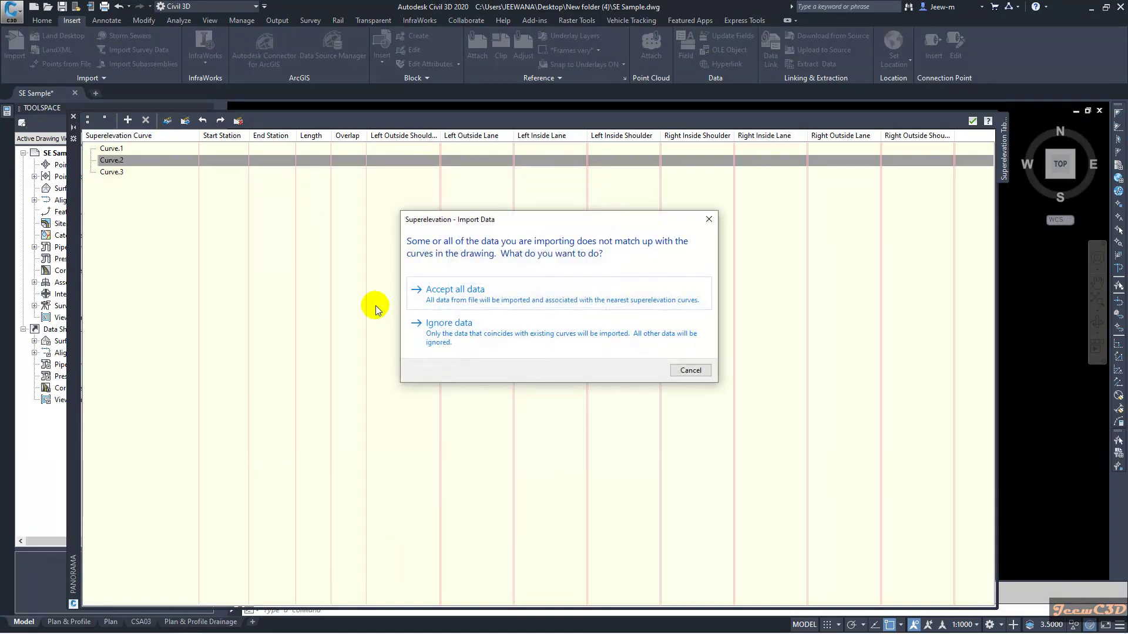
{"action": "left_click", "coordinate": [427, 292]}
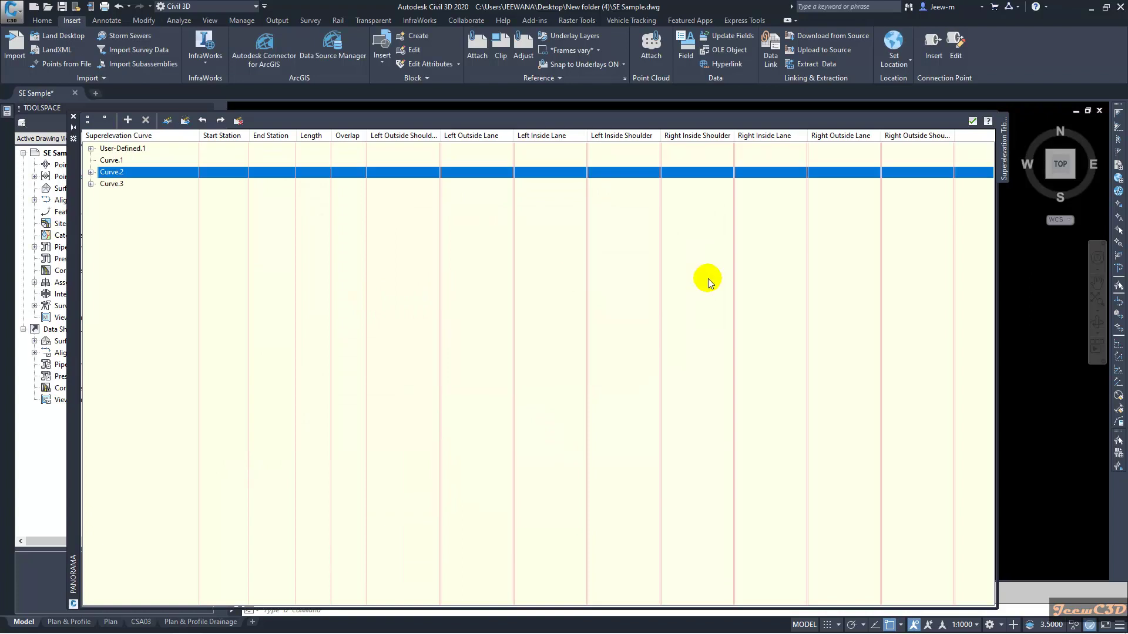
{"action": "left_click", "coordinate": [973, 122]}
{"action": "scroll", "coordinate": [729, 271], "scroll_direction": "up", "scroll_amount": 5}
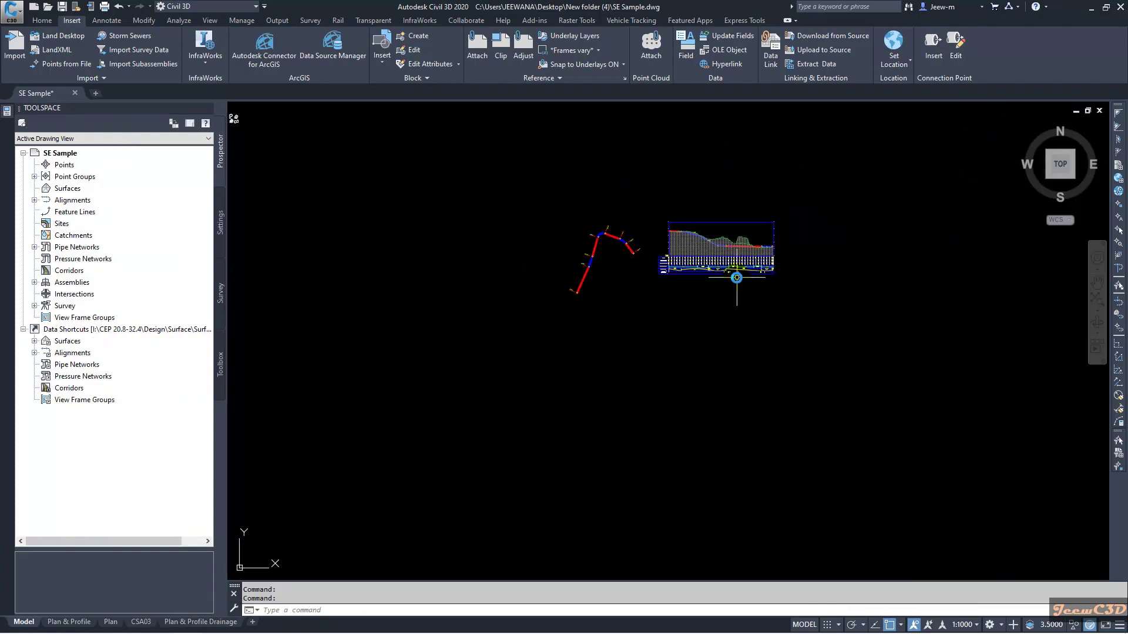
- Regenerate and check the superelevation band labels: ±4.0% at 0+250.1 and ±2.5% at 0+254.8
{"action": "scroll", "coordinate": [729, 272], "scroll_direction": "up", "scroll_amount": 2}
{"action": "key", "text": "Return"}
{"action": "scroll", "coordinate": [682, 261], "scroll_direction": "up", "scroll_amount": 5}
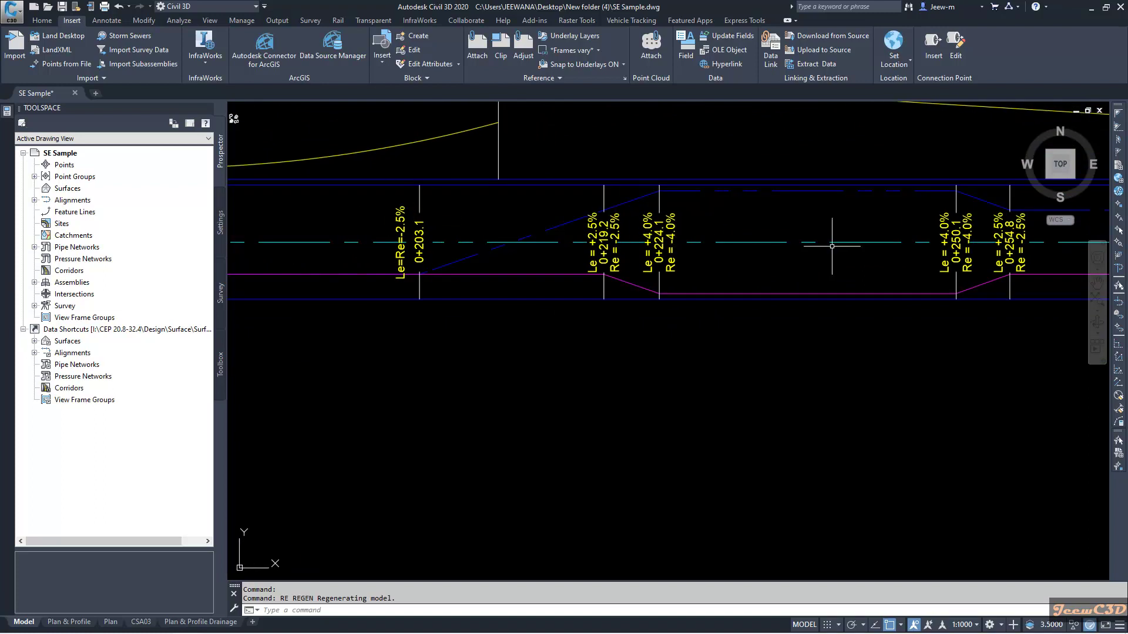
{"action": "middle_click_drag", "start_coordinate": [832, 246], "coordinate": [517, 247]}
{"action": "scroll", "coordinate": [702, 236], "scroll_direction": "up", "scroll_amount": 3}
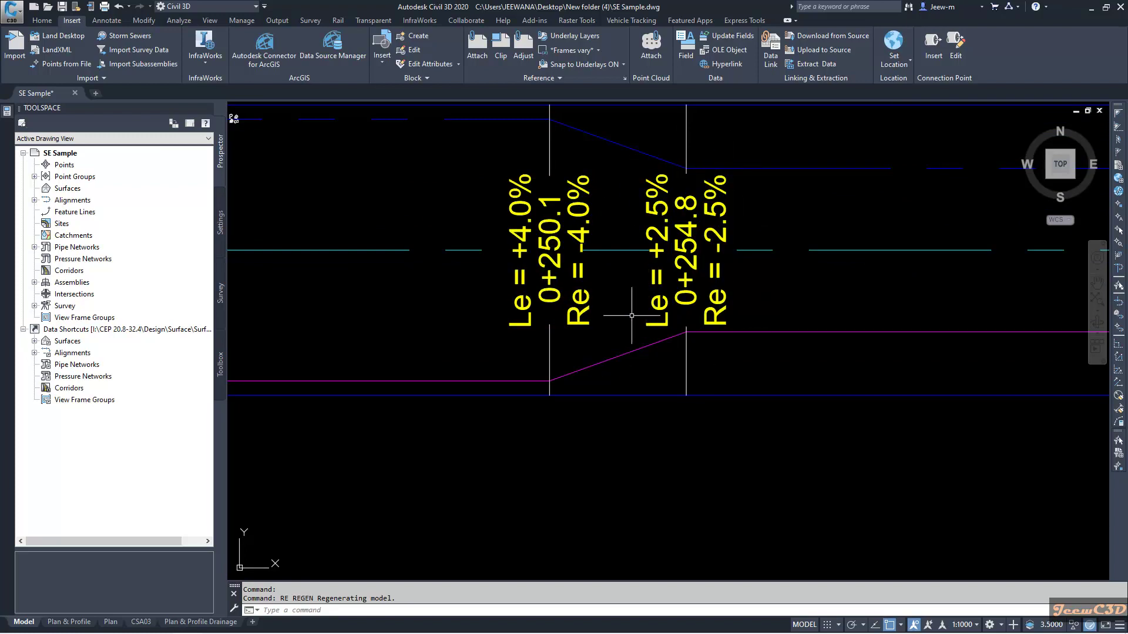
{"action": "middle_click_drag", "start_coordinate": [620, 309], "coordinate": [553, 350]}
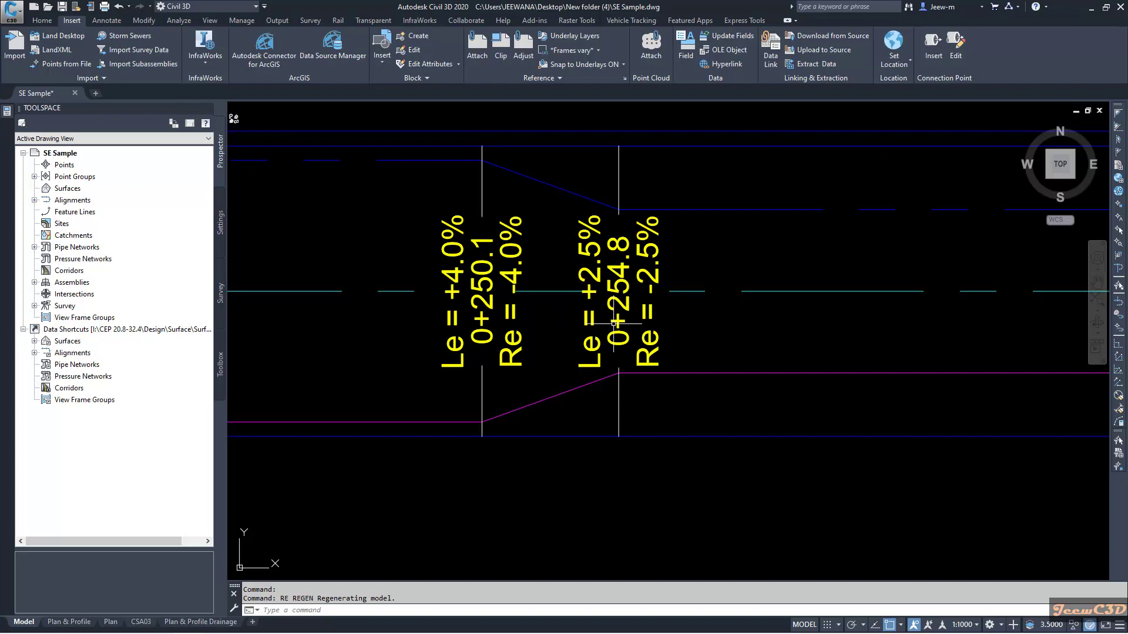
{"action": "scroll", "coordinate": [590, 318], "scroll_direction": "down", "scroll_amount": 5}
{"action": "middle_click_drag", "start_coordinate": [1004, 312], "coordinate": [485, 312]}
{"action": "scroll", "coordinate": [849, 297], "scroll_direction": "up", "scroll_amount": 4}
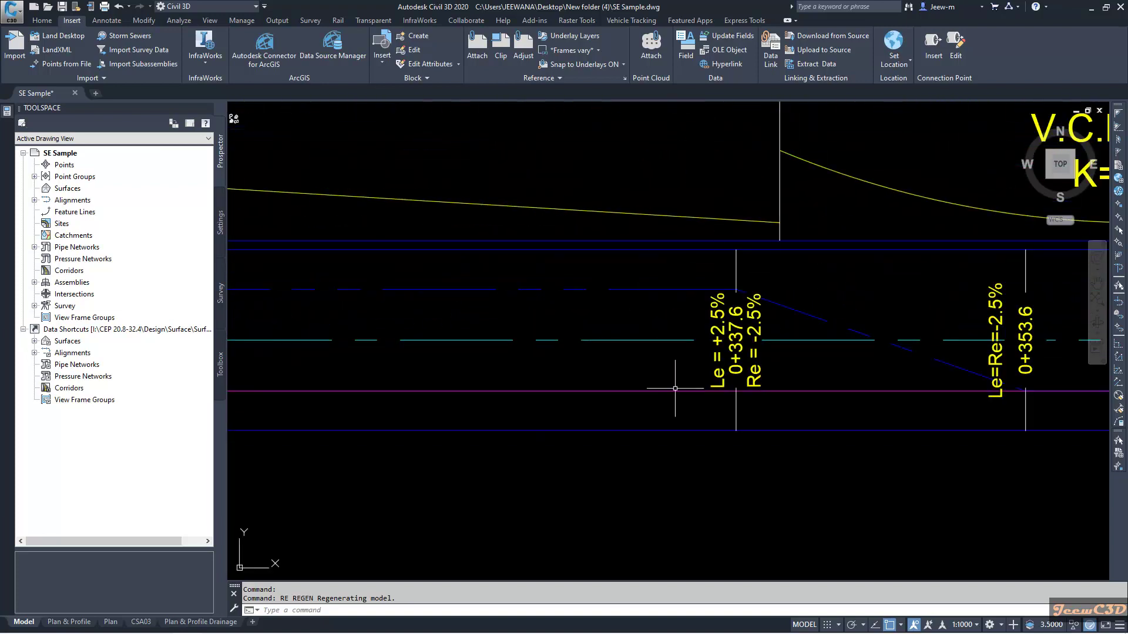
{"action": "scroll", "coordinate": [831, 342], "scroll_direction": "down", "scroll_amount": 6}
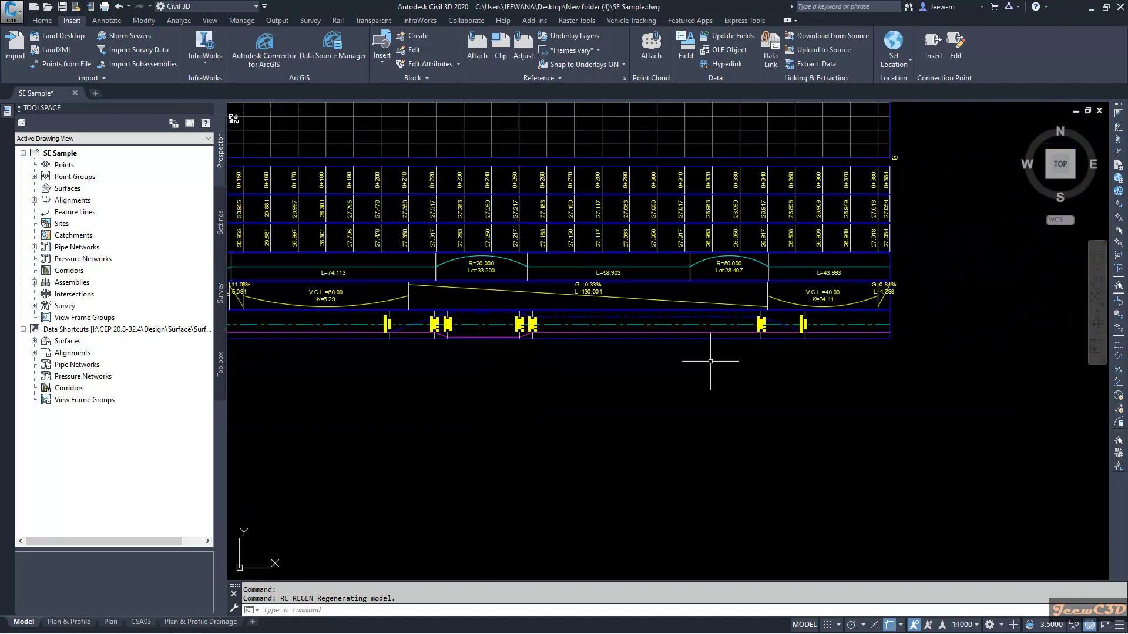
{"action": "middle_click_drag", "start_coordinate": [738, 380], "coordinate": [743, 386]}
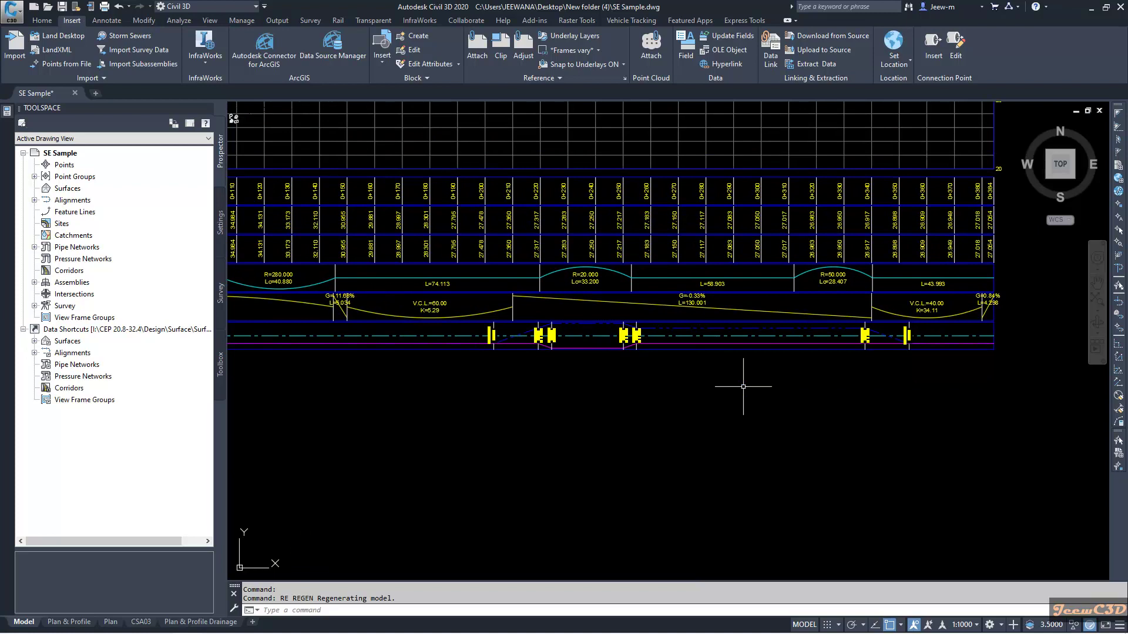
{"action": "scroll", "coordinate": [640, 312], "scroll_direction": "up", "scroll_amount": 5}
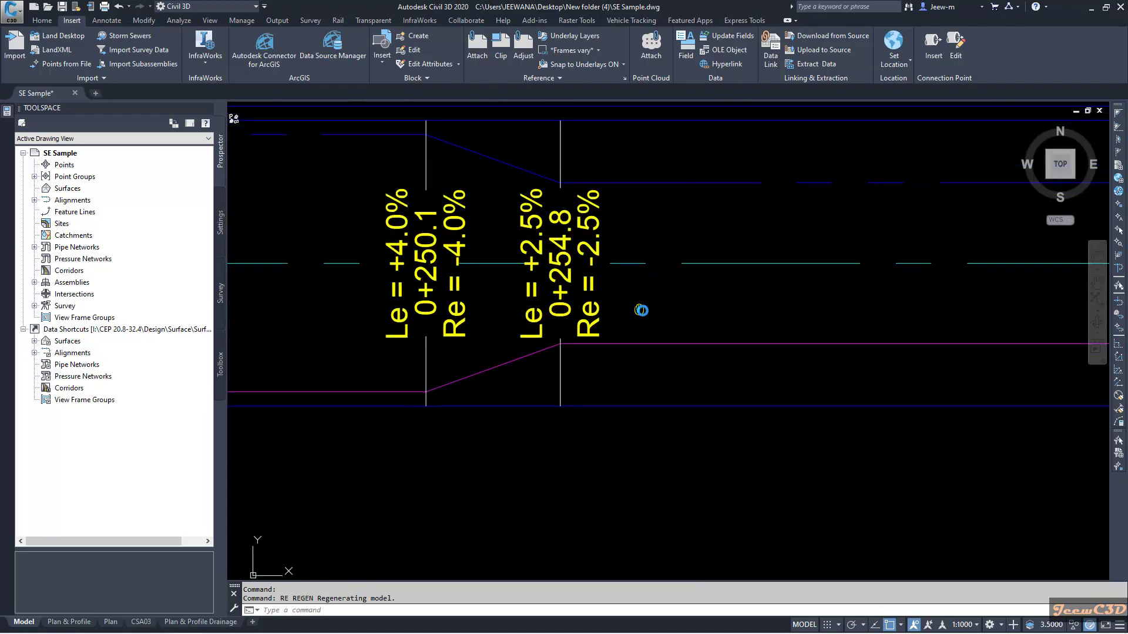